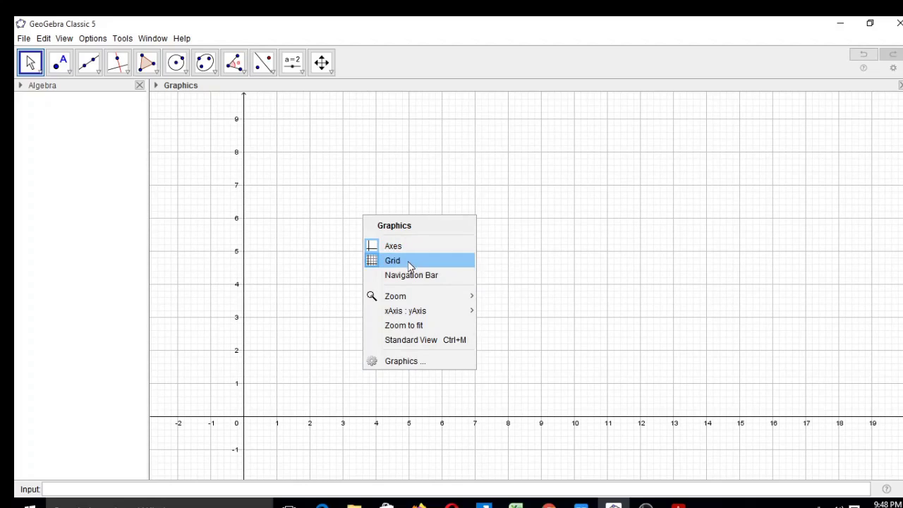
Hide the grid in the graphics view
{"action": "left_click", "coordinate": [410, 266]}
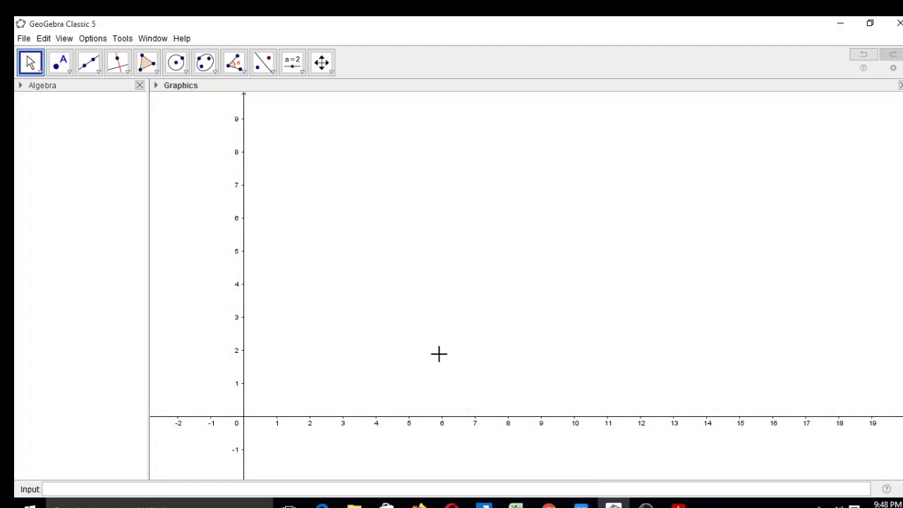
{"action": "left_click_drag", "start_coordinate": [309, 357], "coordinate": [197, 440]}
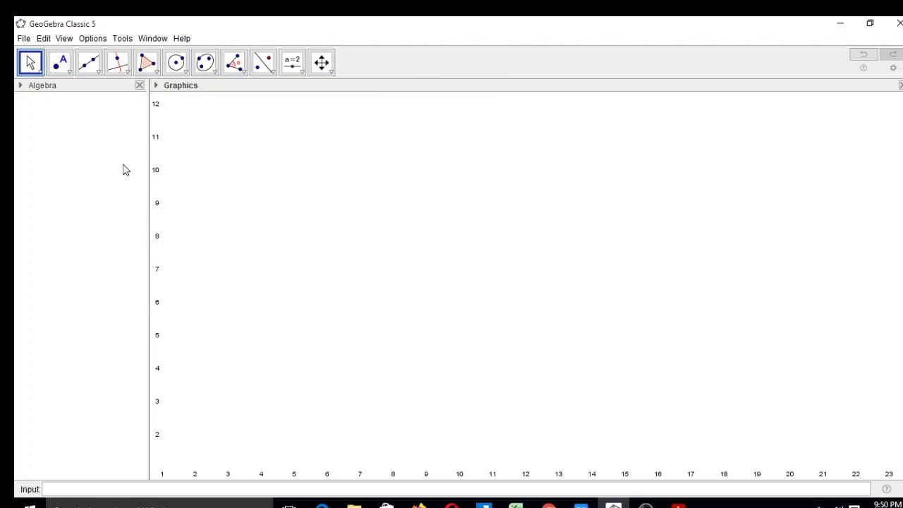
Place two free points roughly level with each other, at about (5.72, 4.62) and (11.72, 4.46)
{"action": "left_click", "coordinate": [62, 64]}
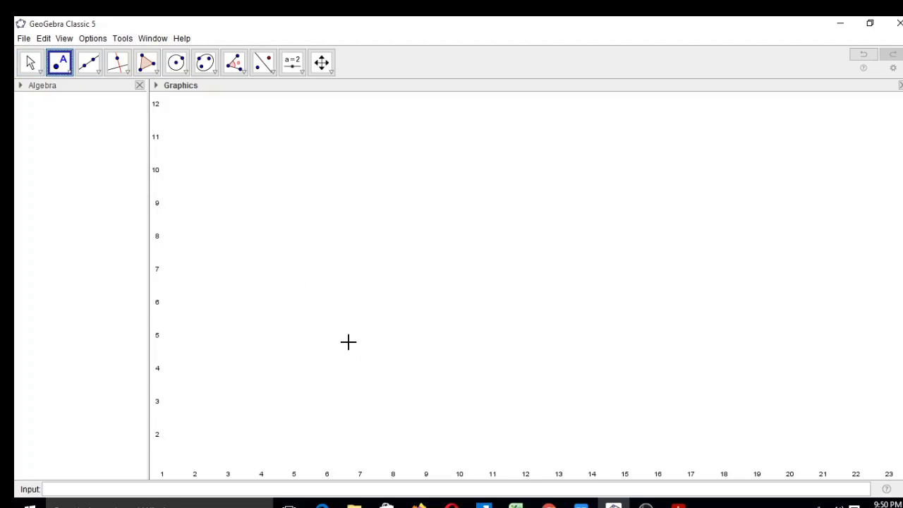
{"action": "left_click", "coordinate": [66, 71]}
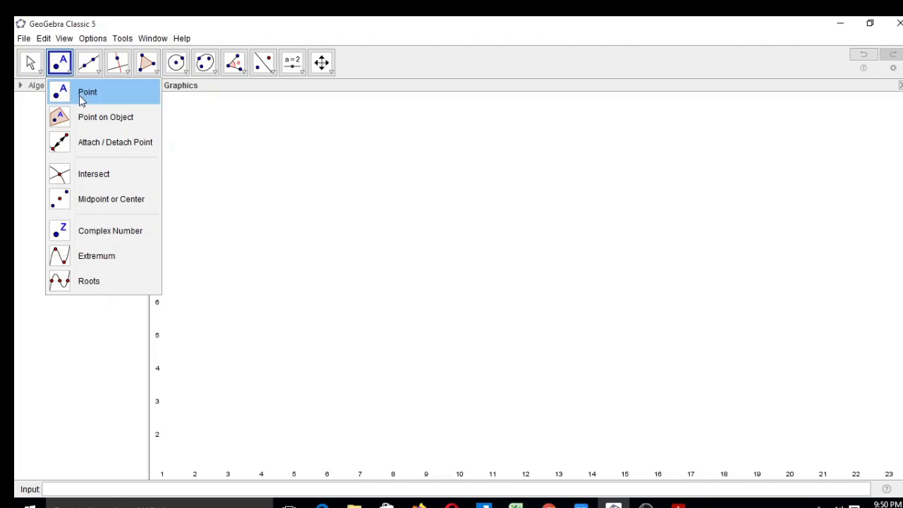
{"action": "left_click", "coordinate": [79, 96]}
{"action": "left_click", "coordinate": [318, 349]}
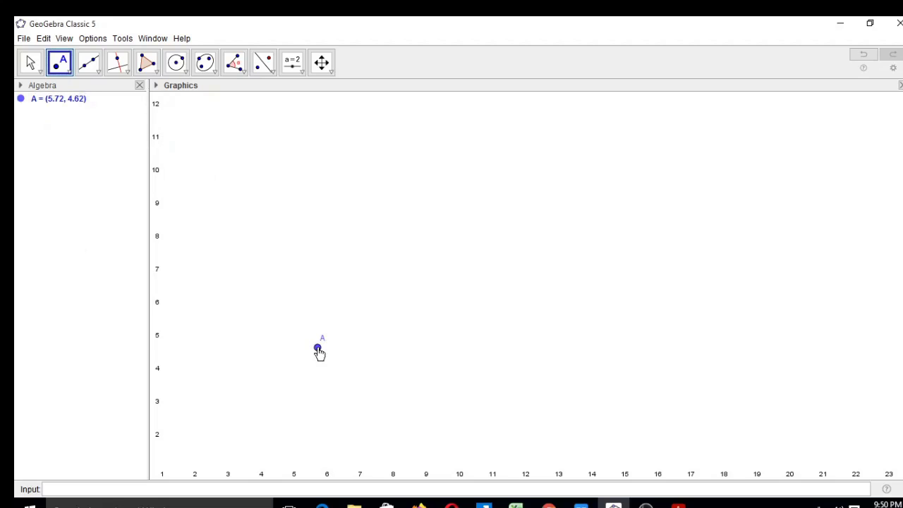
{"action": "left_click", "coordinate": [516, 353]}
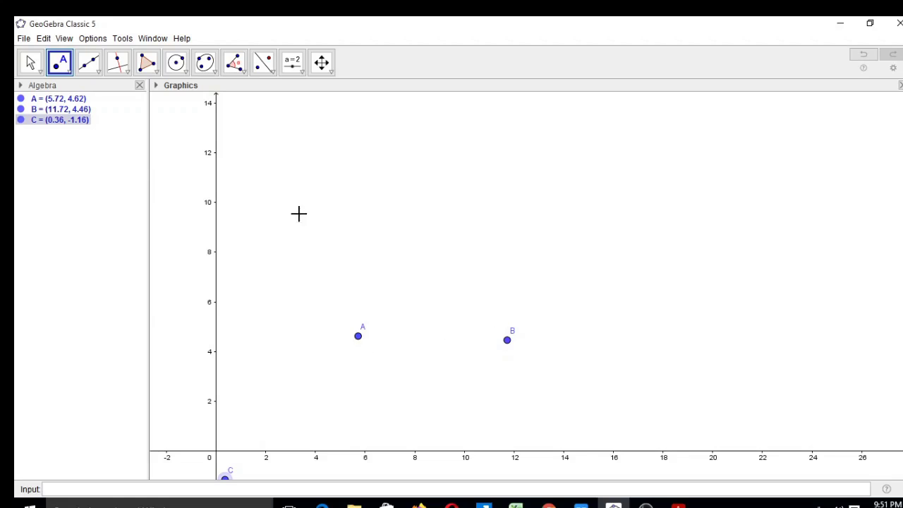
Draw a segment joining points A and B
{"action": "left_click", "coordinate": [99, 72]}
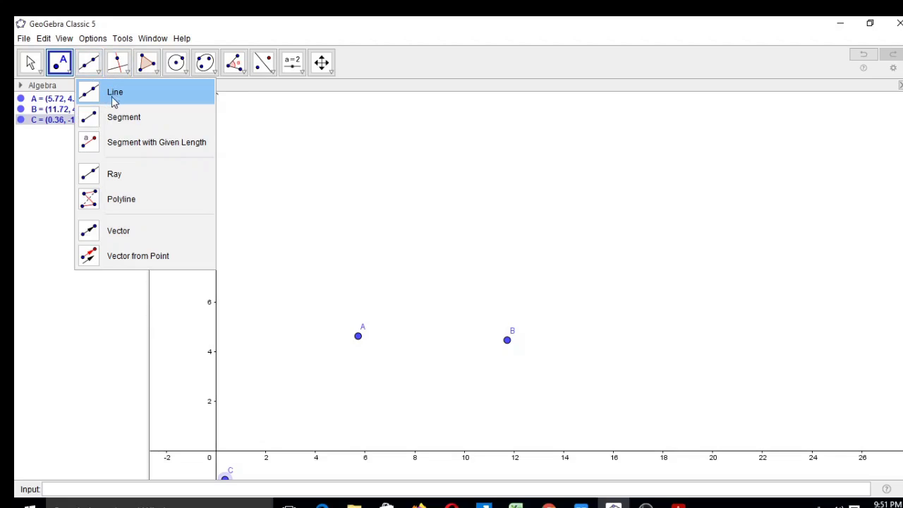
{"action": "left_click", "coordinate": [138, 125]}
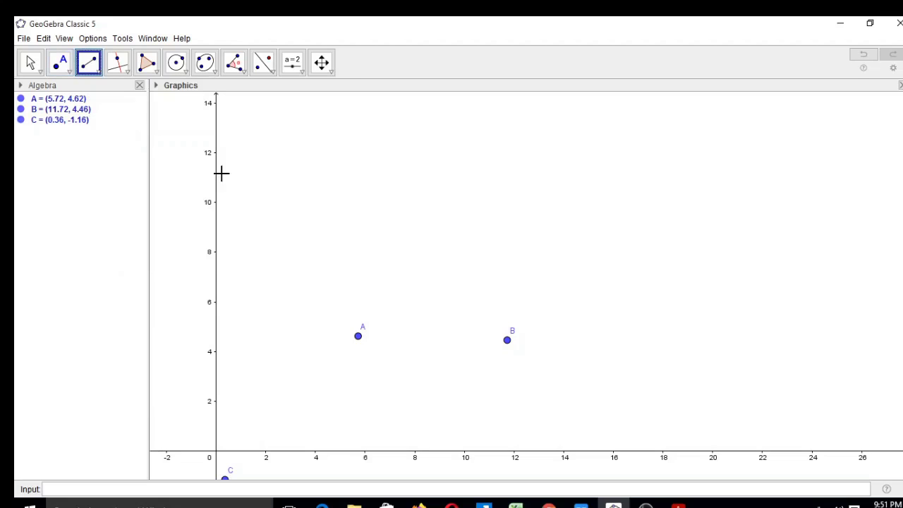
{"action": "left_click", "coordinate": [358, 340]}
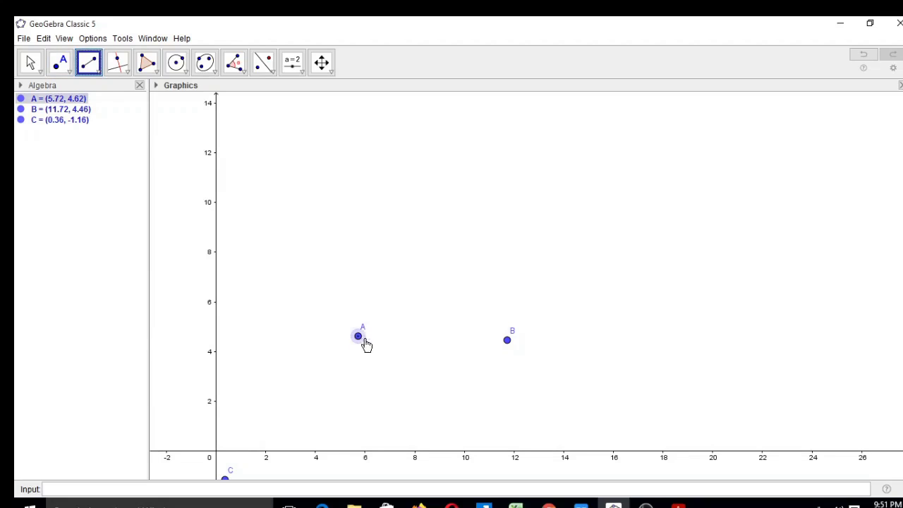
{"action": "left_click", "coordinate": [509, 343]}
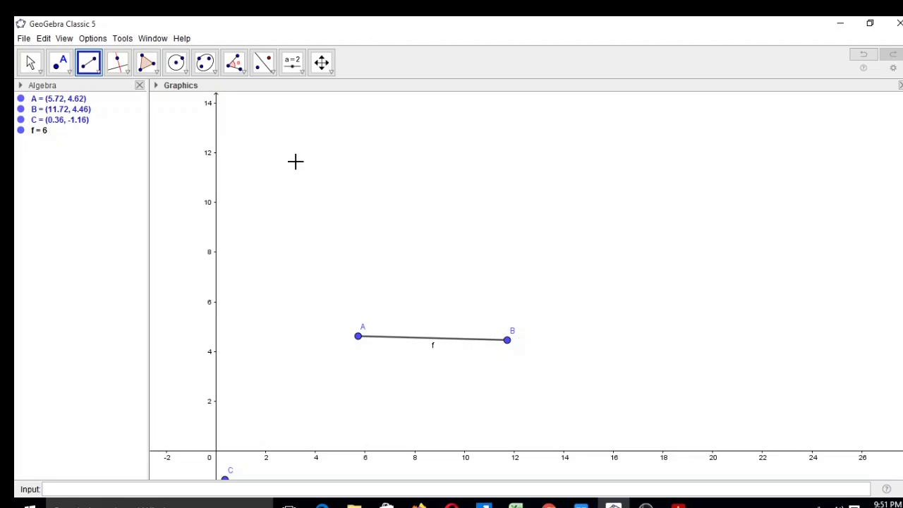
Draw a circle centred at point A that passes through point B
{"action": "left_click", "coordinate": [186, 73]}
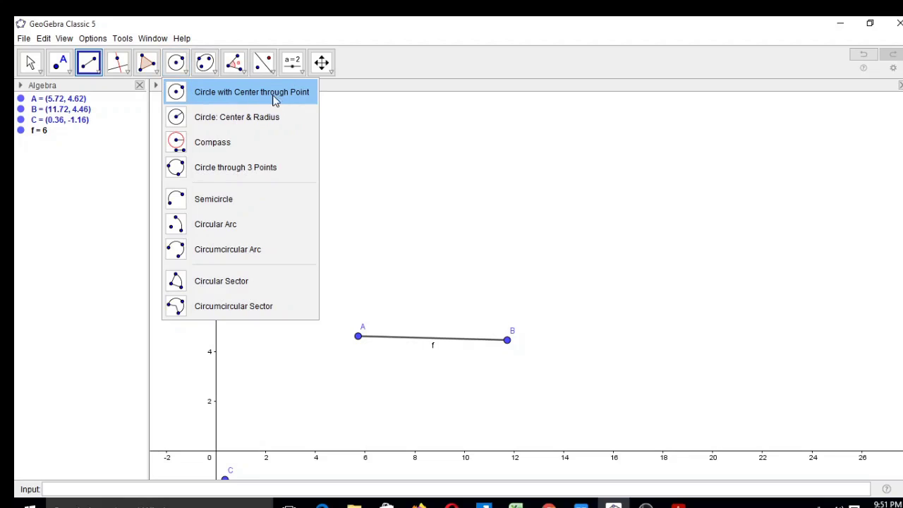
{"action": "left_click", "coordinate": [218, 94]}
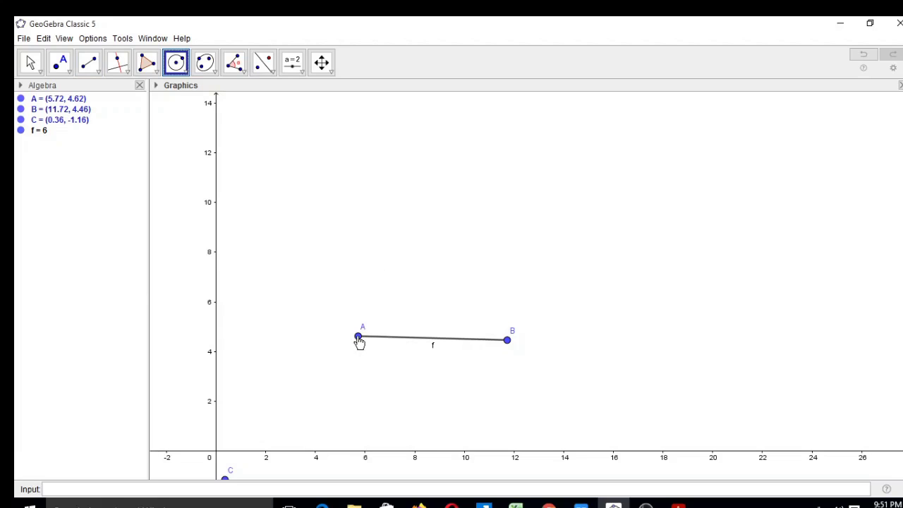
{"action": "left_click", "coordinate": [358, 337]}
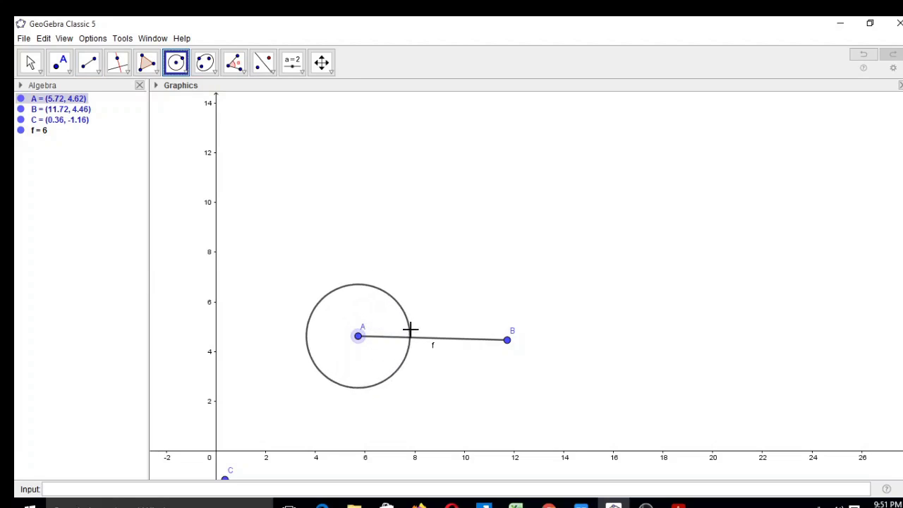
{"action": "left_click", "coordinate": [507, 342]}
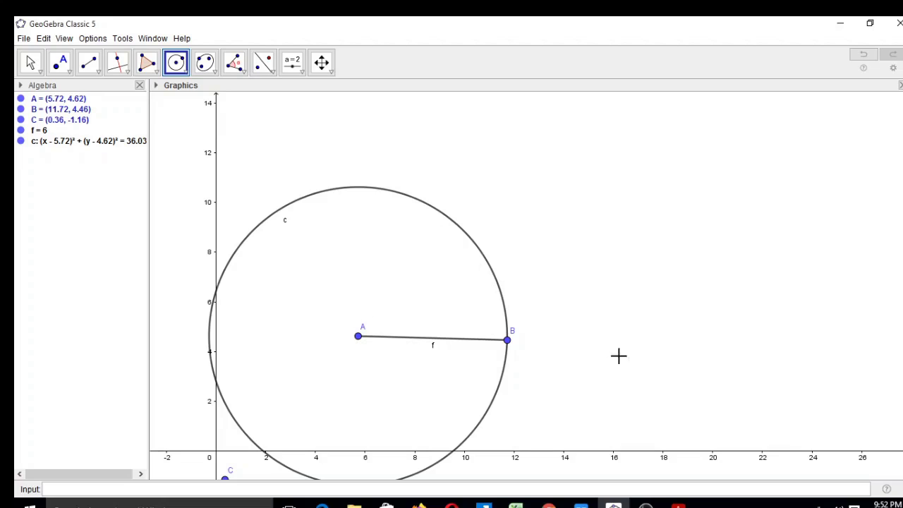
Draw a second circle centred at point B that passes through point A
{"action": "left_click", "coordinate": [186, 72]}
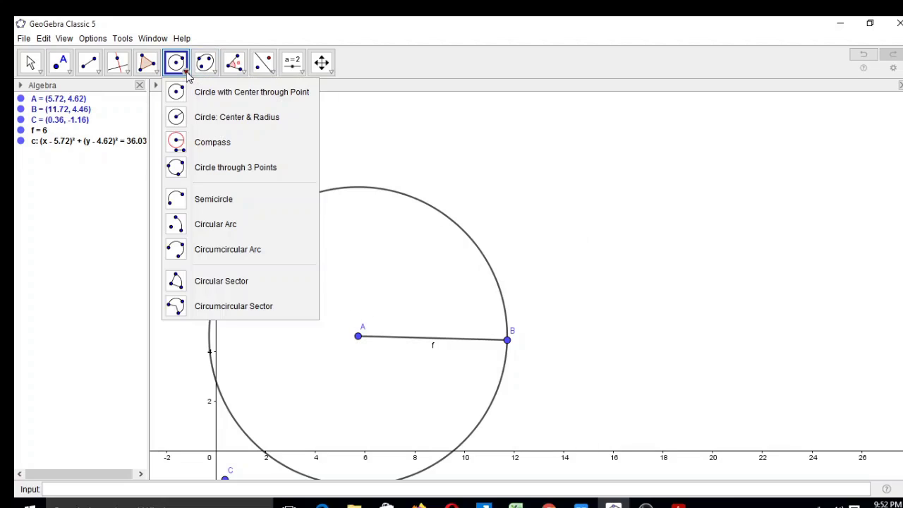
{"action": "left_click", "coordinate": [249, 99]}
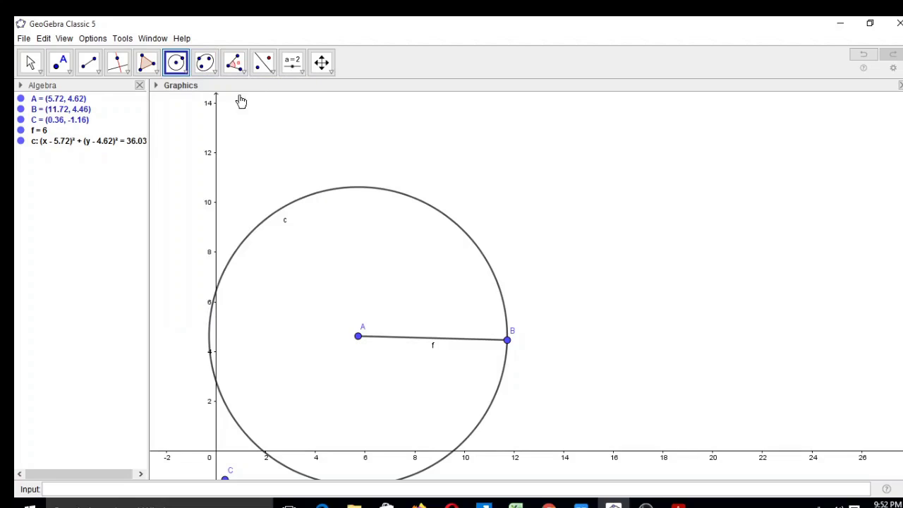
{"action": "left_click", "coordinate": [509, 342]}
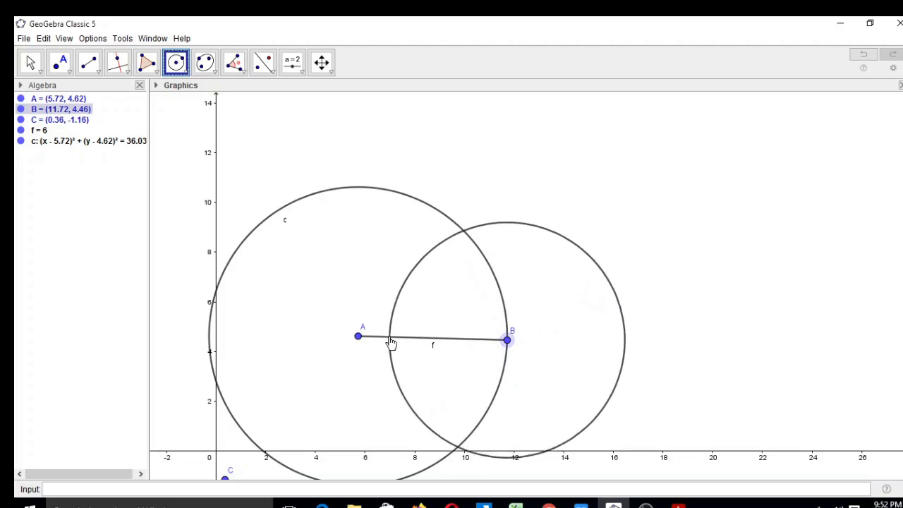
{"action": "left_click", "coordinate": [358, 336]}
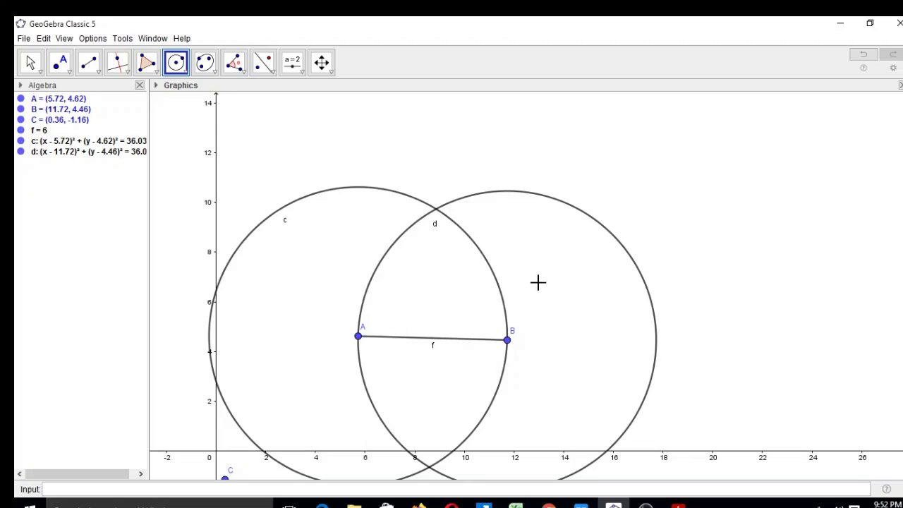
Create the intersection points of the two circles with the Intersect tool
{"action": "left_click", "coordinate": [99, 72]}
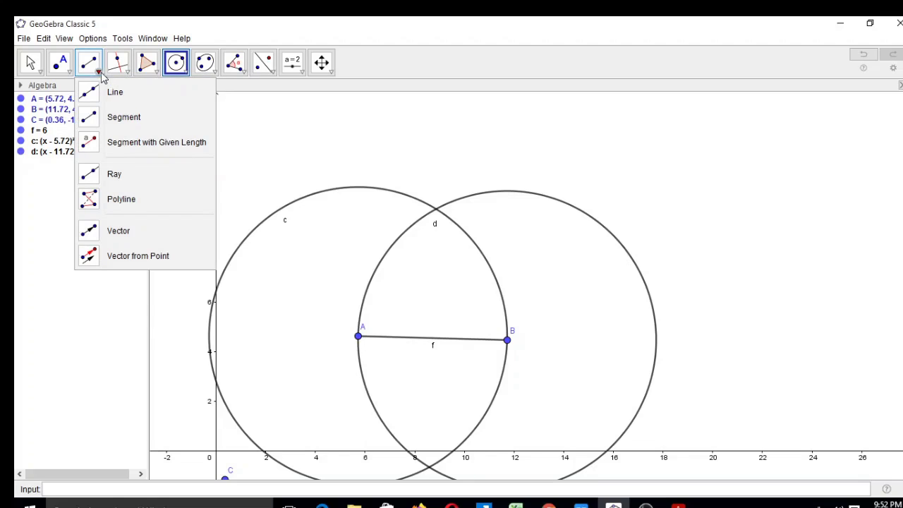
{"action": "mouse_move", "coordinate": [127, 73]}
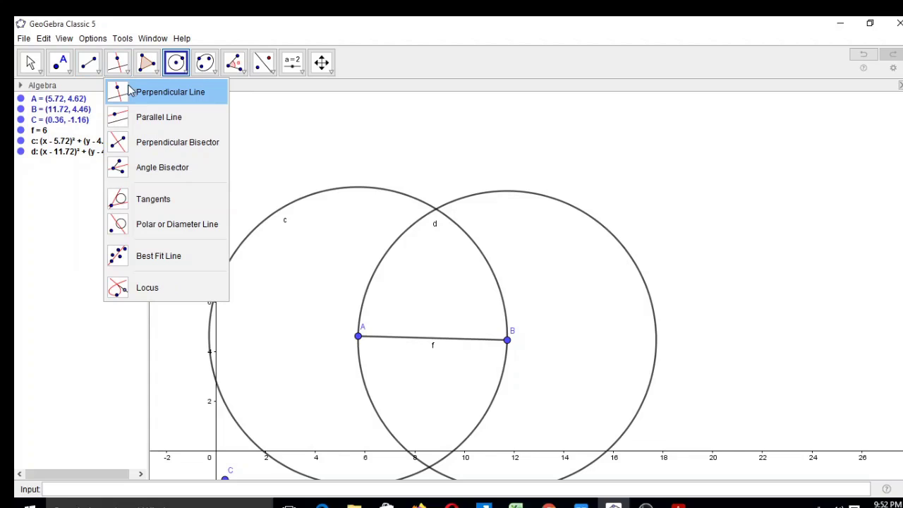
{"action": "mouse_move", "coordinate": [71, 73]}
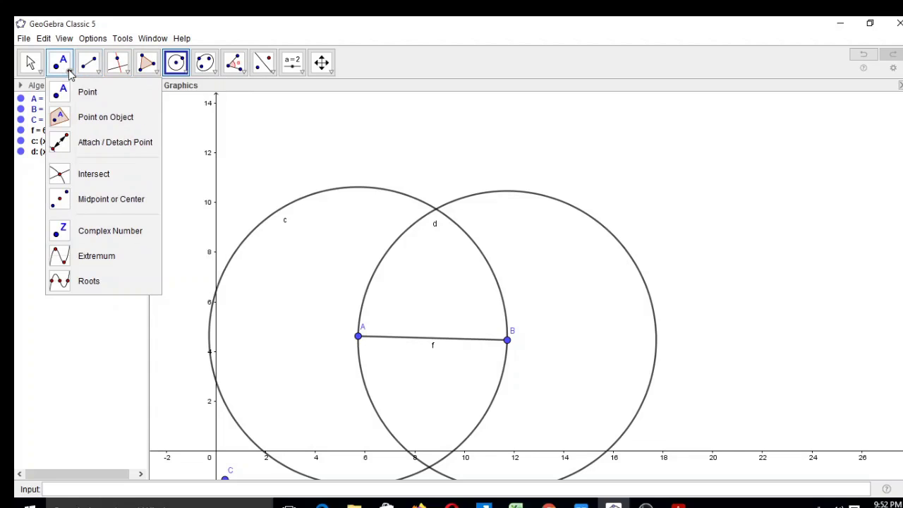
{"action": "left_click", "coordinate": [94, 177]}
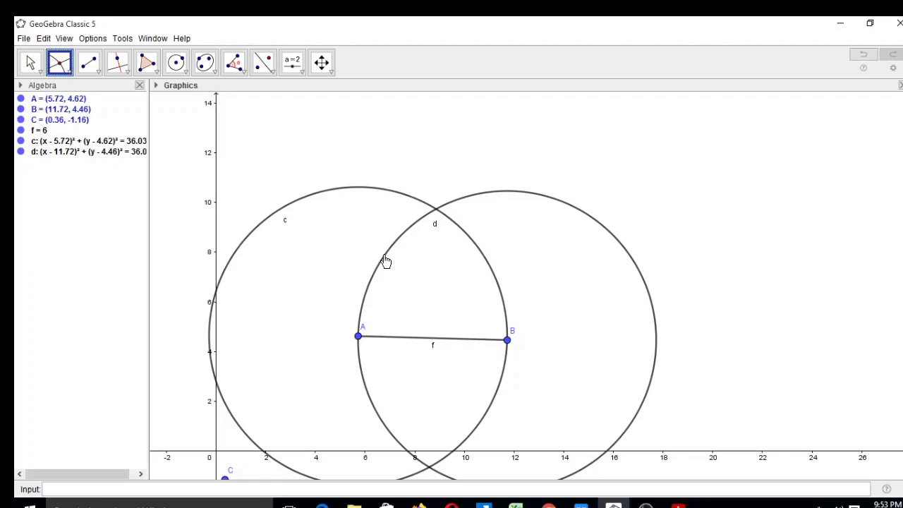
{"action": "left_click", "coordinate": [524, 191]}
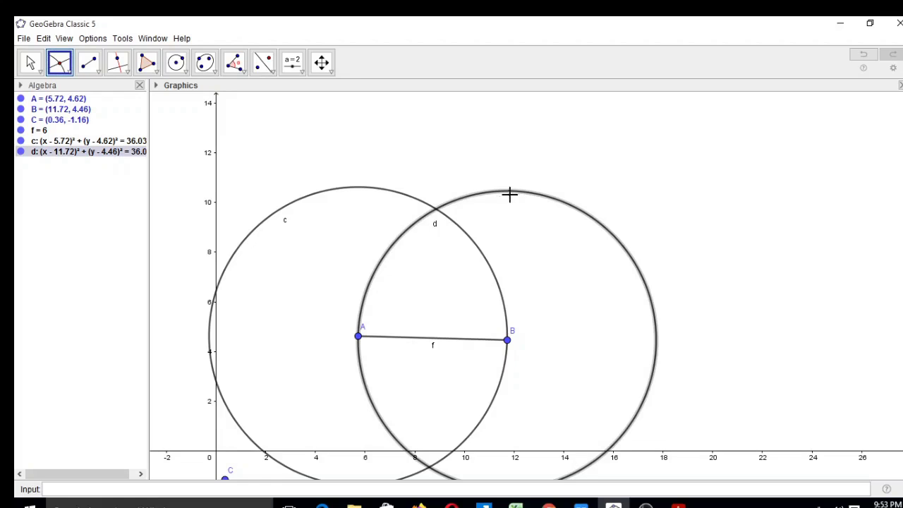
{"action": "left_click", "coordinate": [308, 197]}
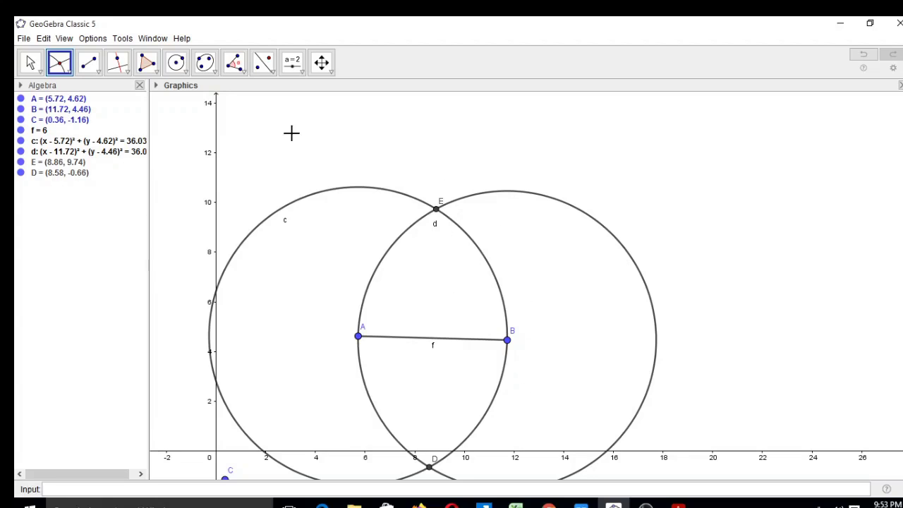
Draw segments from A and from B to the upper intersection point E to complete the triangle
{"action": "left_click", "coordinate": [98, 72]}
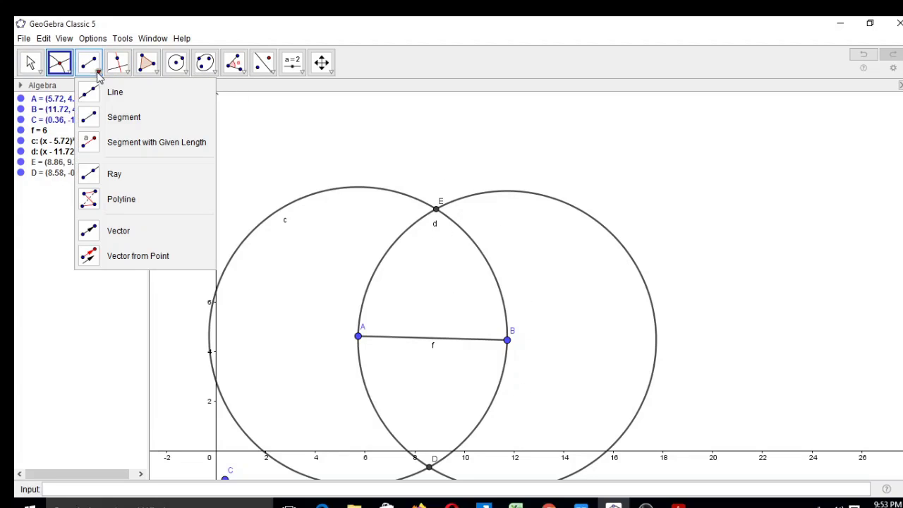
{"action": "left_click", "coordinate": [114, 119]}
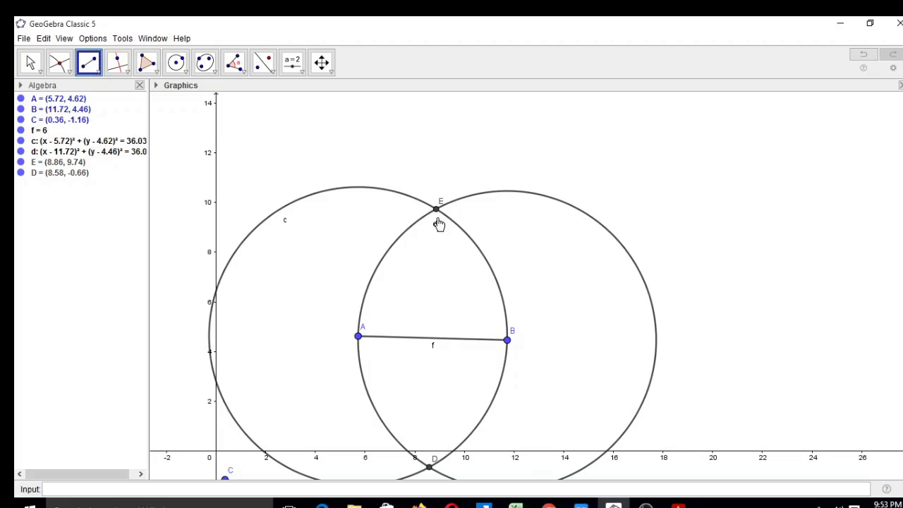
{"action": "left_click", "coordinate": [358, 337]}
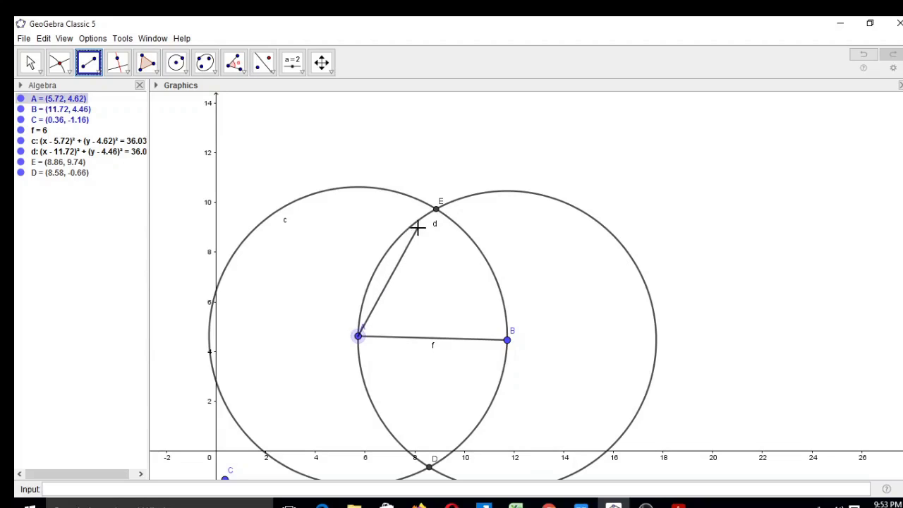
{"action": "left_click", "coordinate": [436, 211]}
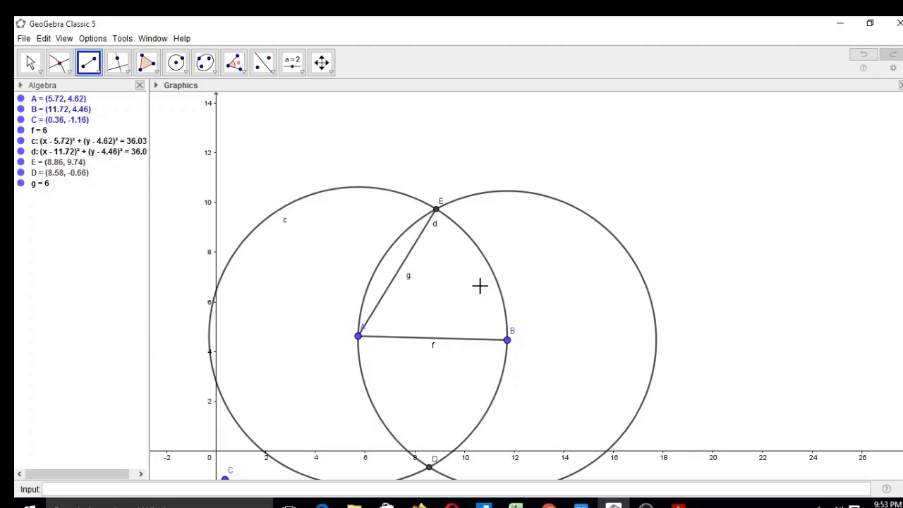
{"action": "left_click", "coordinate": [507, 341]}
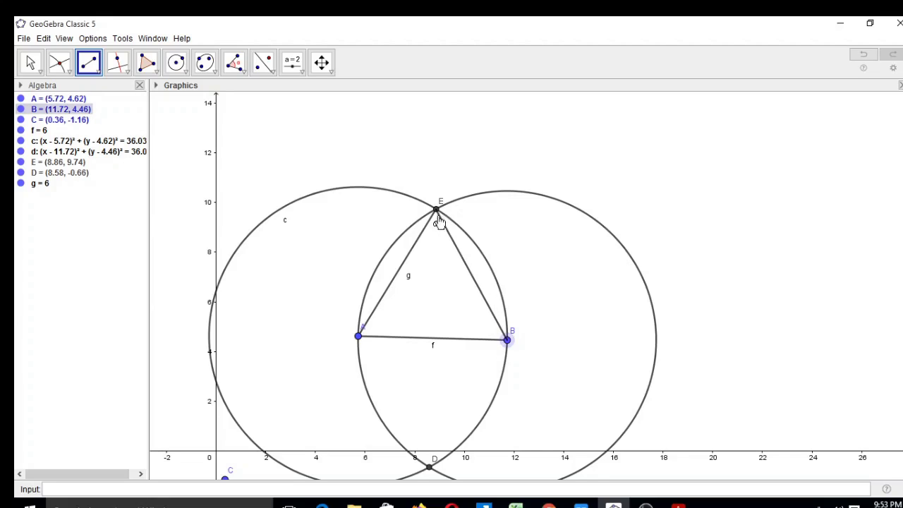
{"action": "left_click", "coordinate": [435, 211]}
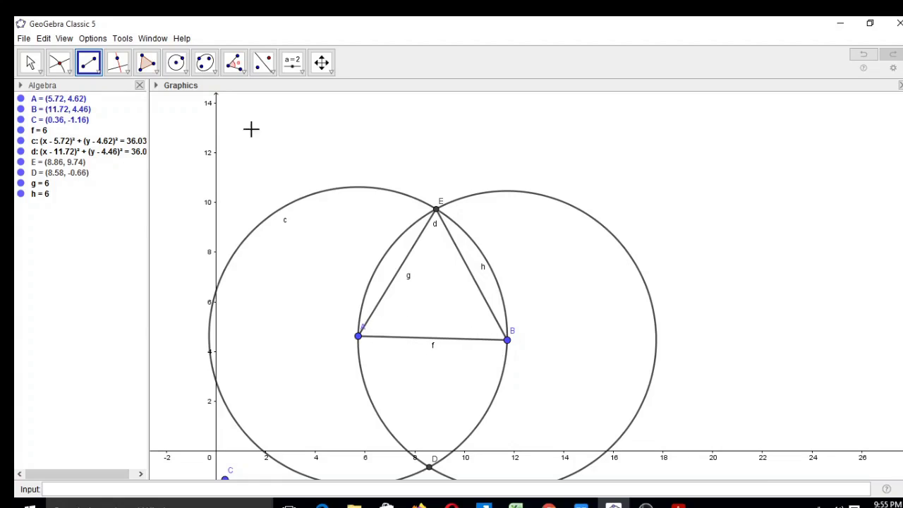
Hide both construction circles, leaving the triangle's segments shown
{"action": "right_click", "coordinate": [315, 201]}
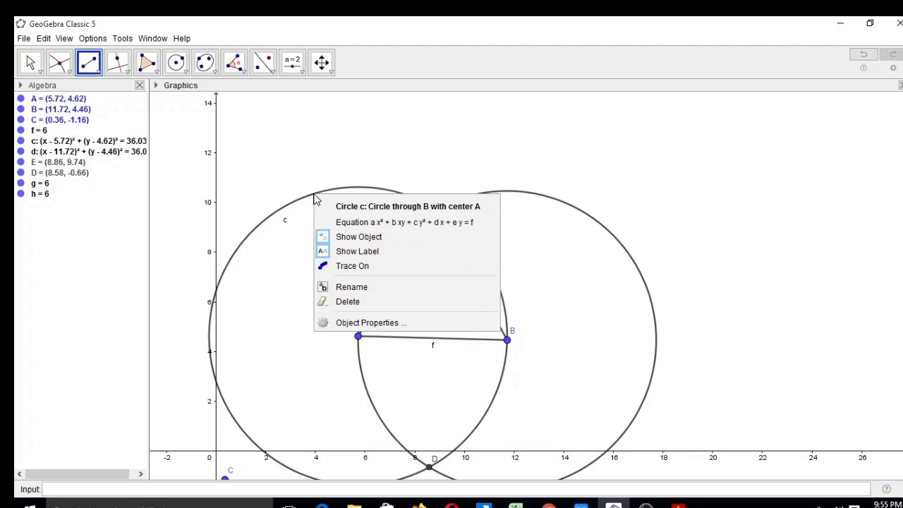
{"action": "left_click", "coordinate": [351, 237]}
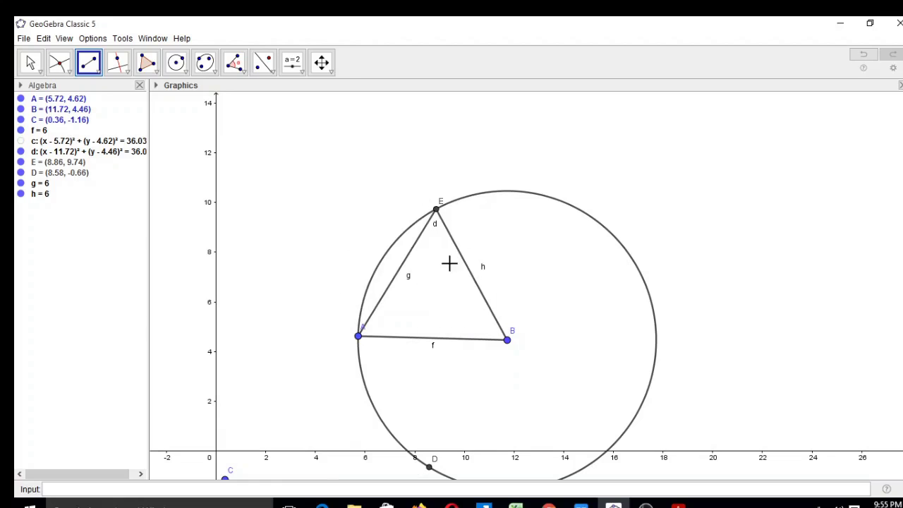
{"action": "right_click", "coordinate": [525, 198]}
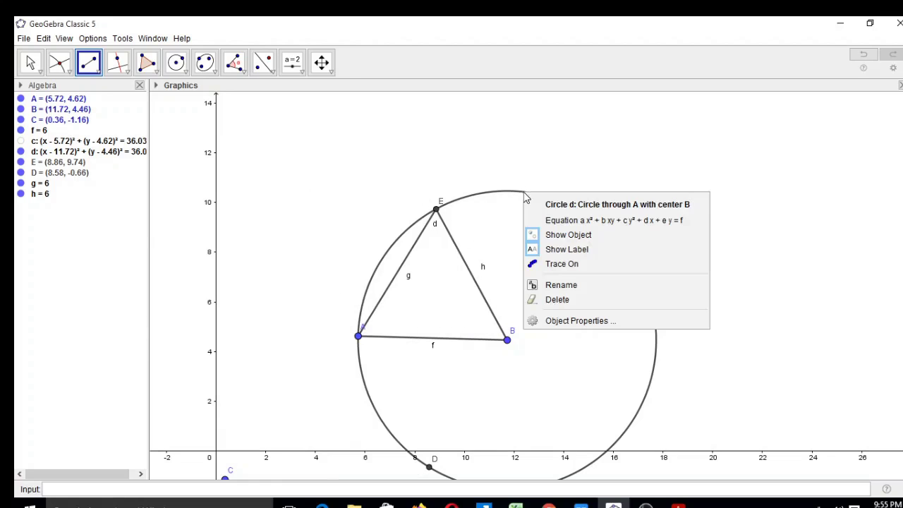
{"action": "left_click", "coordinate": [565, 239]}
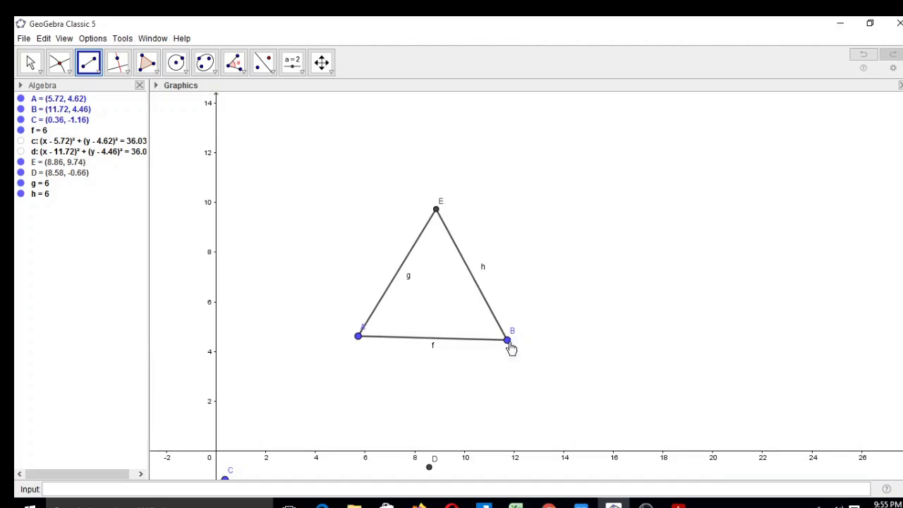
{"action": "left_click", "coordinate": [660, 503]}
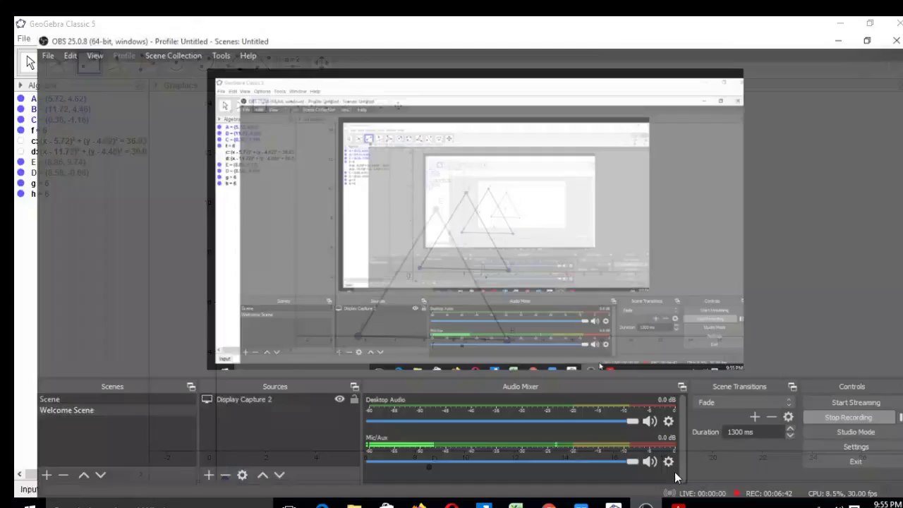
{"action": "left_click", "coordinate": [901, 412]}
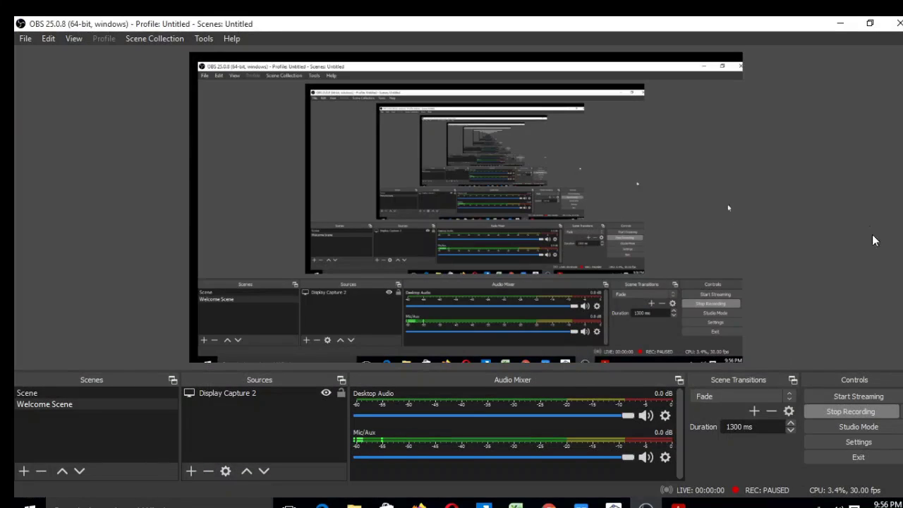
{"action": "left_click", "coordinate": [839, 23]}
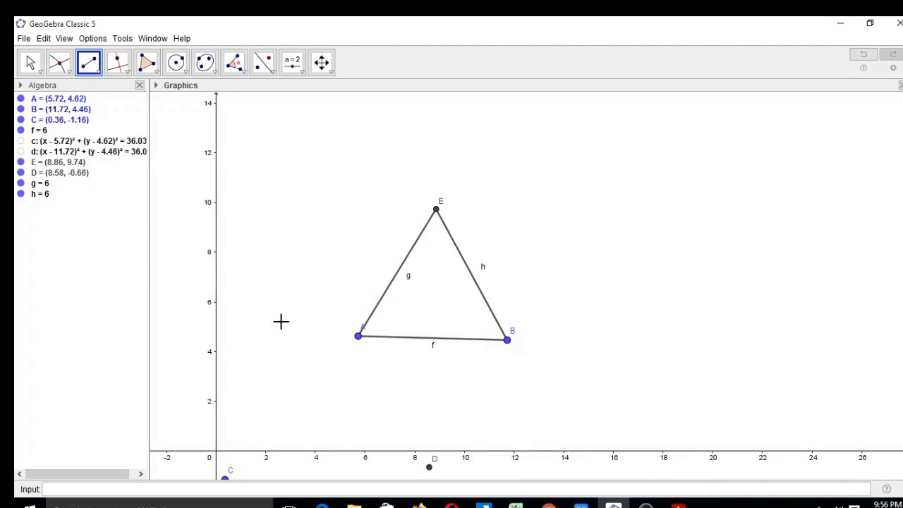
Draw a near-vertical segment about 4.4 units long beside the triangle, from about (2.7, 8.4) to (2.3, 4)
{"action": "left_click", "coordinate": [32, 65]}
{"action": "left_click", "coordinate": [284, 243]}
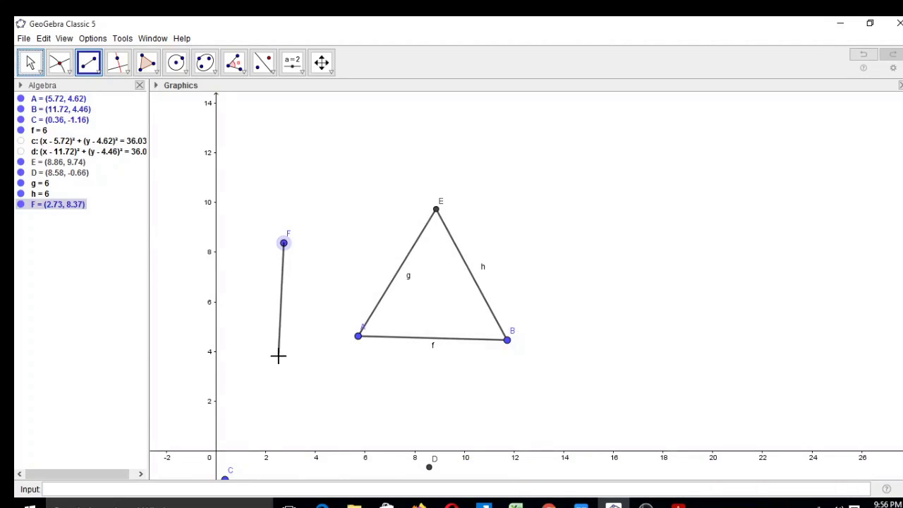
{"action": "left_click", "coordinate": [274, 351]}
Draw a near-horizontal segment about 6.4 units long in the empty area above the triangle, starting at about (6.6, 18.6)
{"action": "left_click", "coordinate": [30, 63]}
{"action": "left_click_drag", "start_coordinate": [318, 239], "coordinate": [282, 485]}
{"action": "left_click_drag", "start_coordinate": [329, 343], "coordinate": [329, 422]}
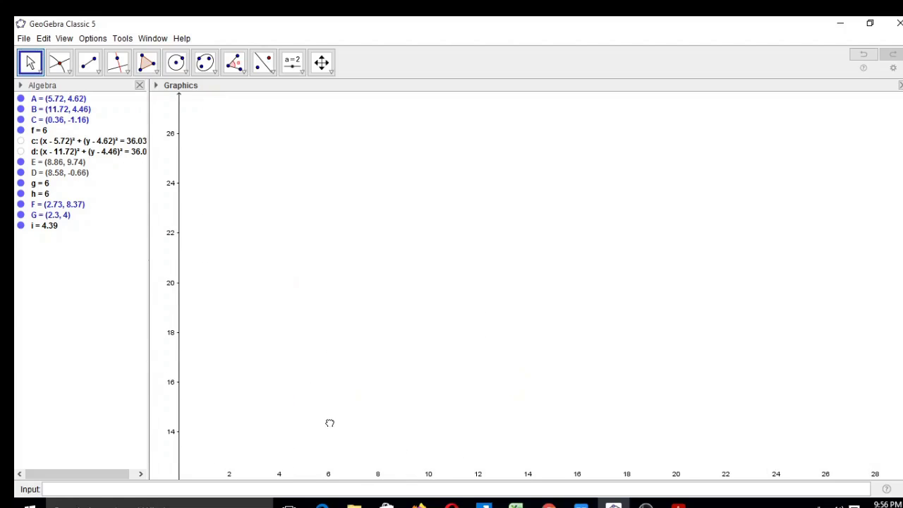
{"action": "left_click", "coordinate": [96, 73]}
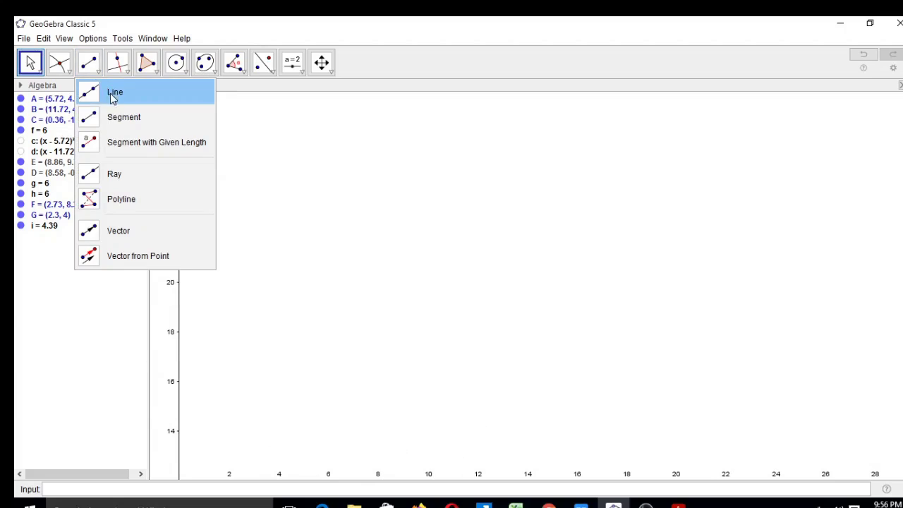
{"action": "left_click", "coordinate": [115, 118]}
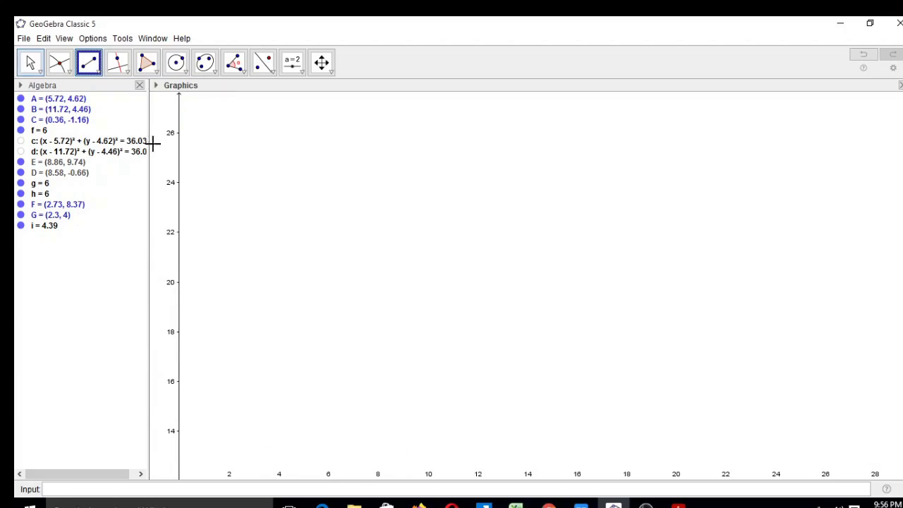
{"action": "left_click", "coordinate": [341, 318]}
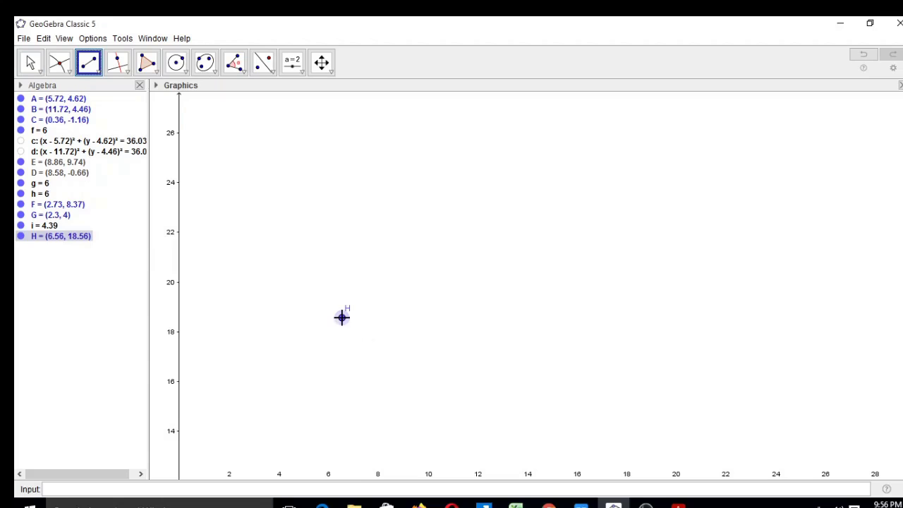
{"action": "left_click", "coordinate": [501, 319]}
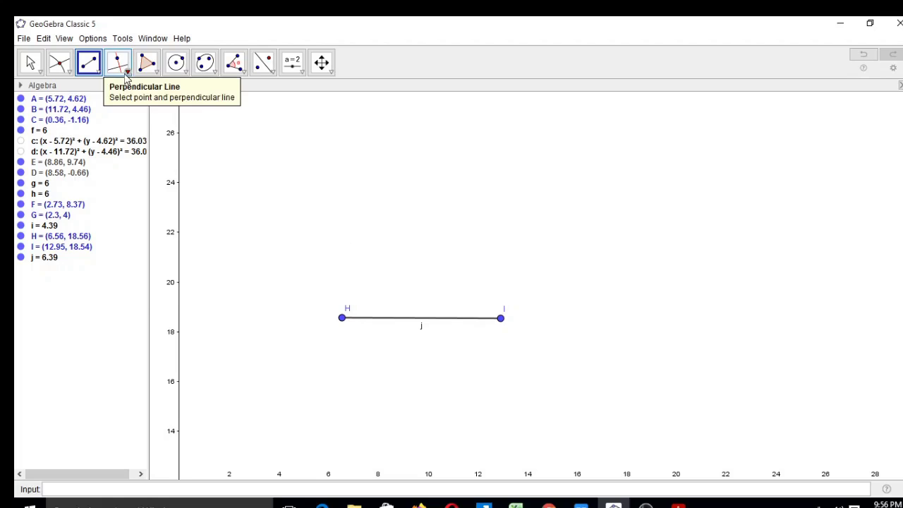
Construct two lines perpendicular to segment HI, one through H and one through I
{"action": "left_click", "coordinate": [127, 72]}
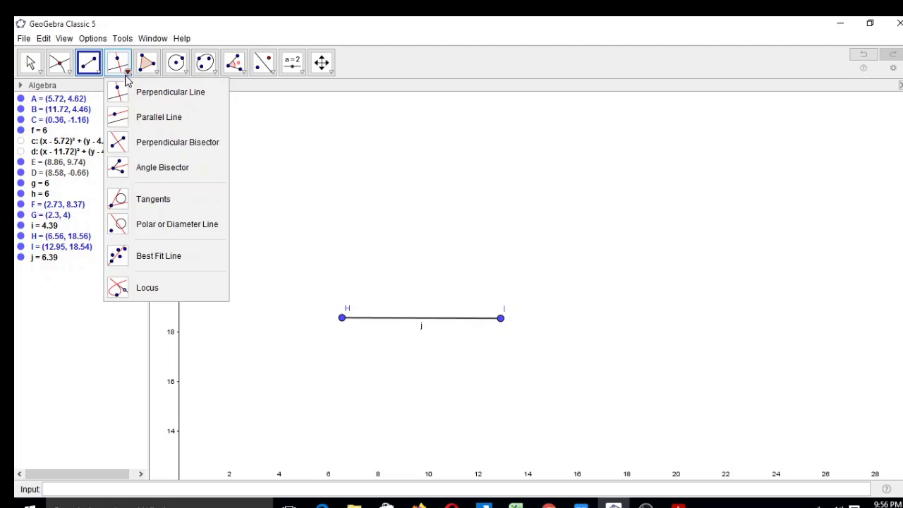
{"action": "left_click", "coordinate": [156, 101]}
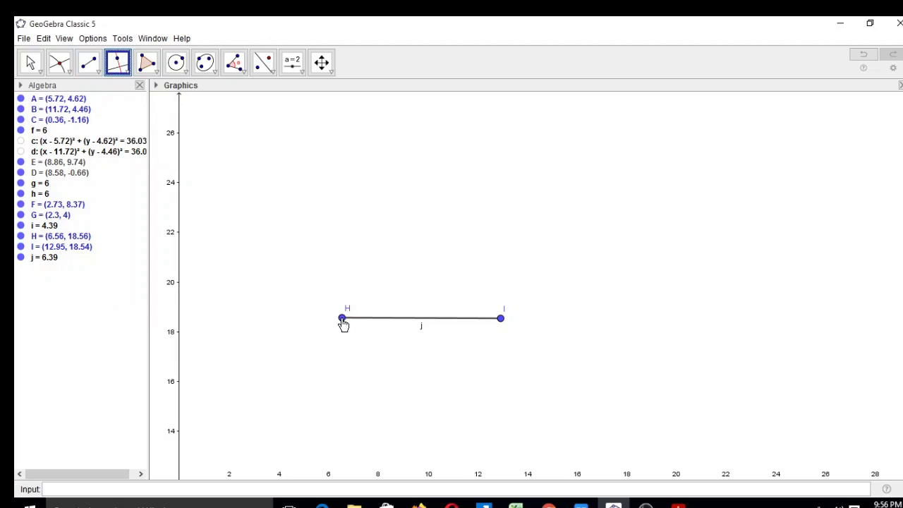
{"action": "left_click", "coordinate": [342, 321]}
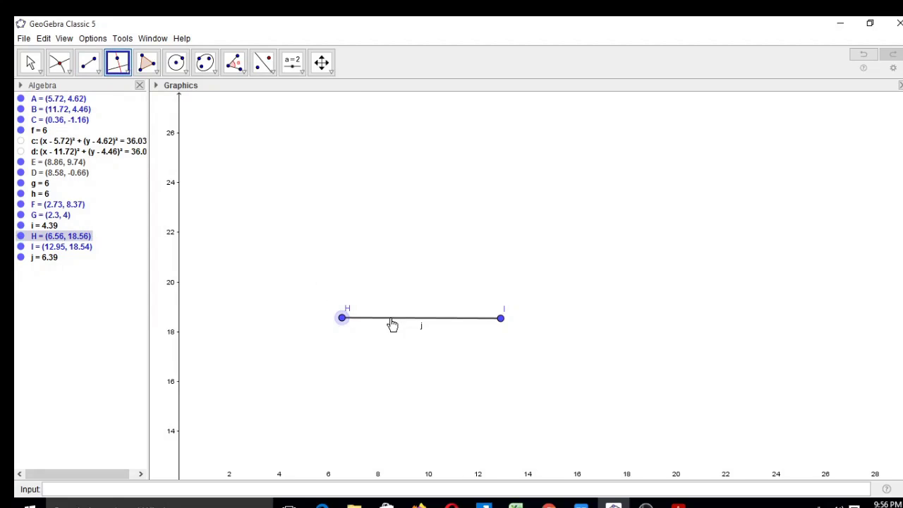
{"action": "left_click", "coordinate": [391, 318]}
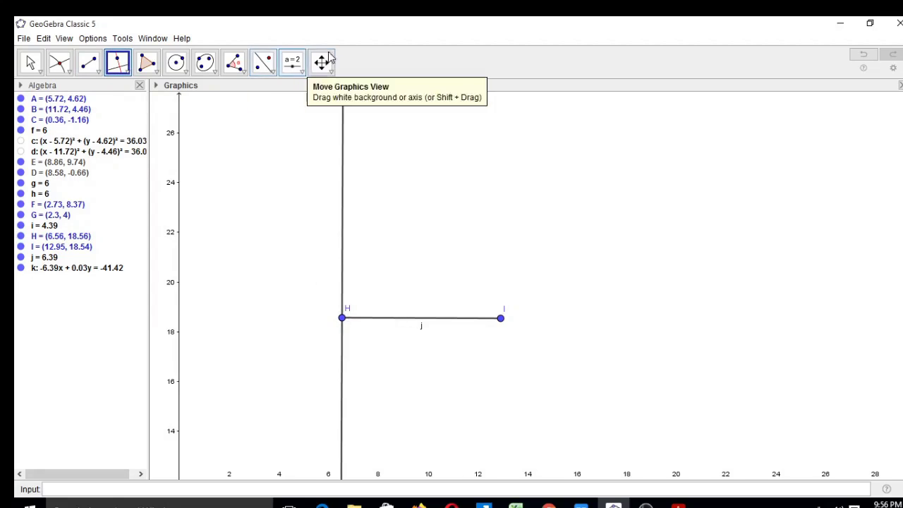
{"action": "left_click", "coordinate": [501, 319]}
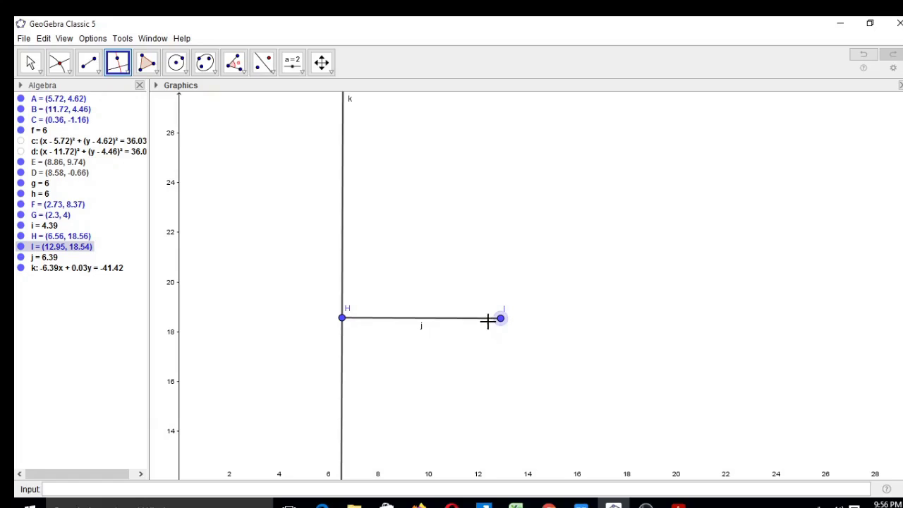
{"action": "left_click", "coordinate": [481, 321]}
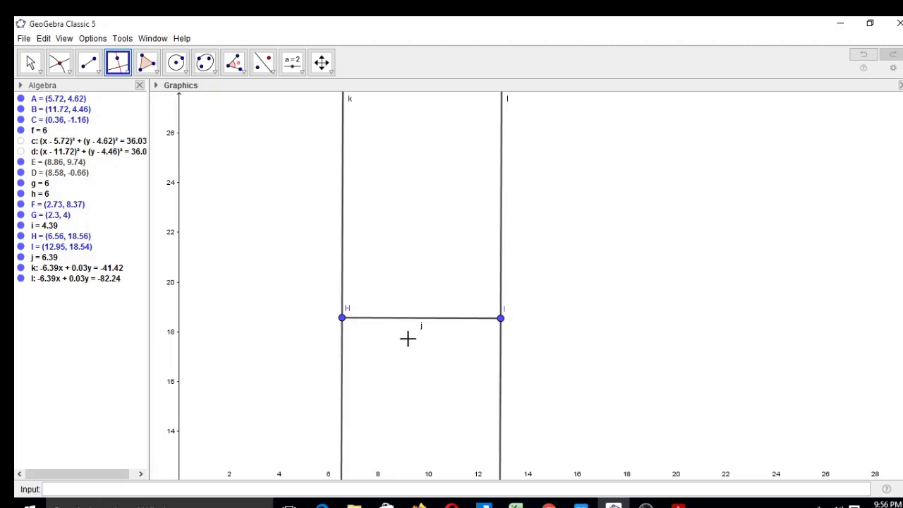
Draw a circle centred at H through I and another centred at I through H
{"action": "left_click", "coordinate": [182, 69]}
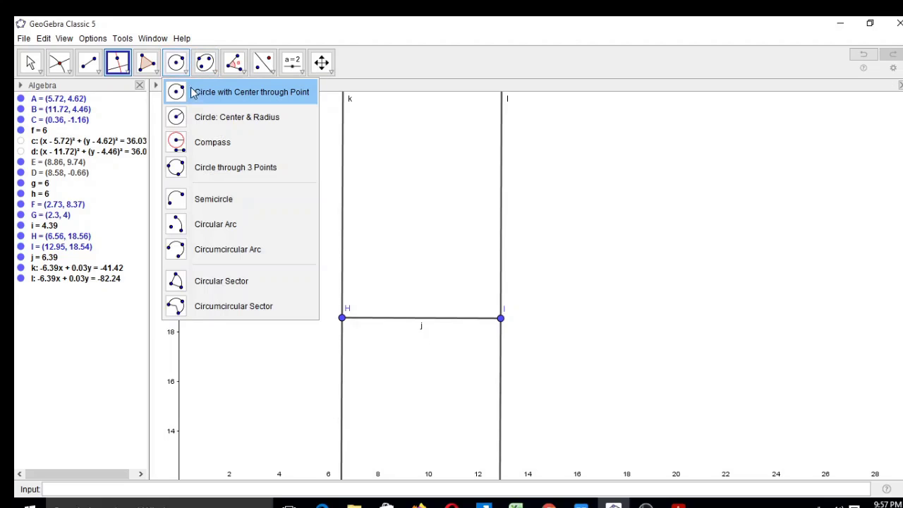
{"action": "left_click", "coordinate": [210, 99]}
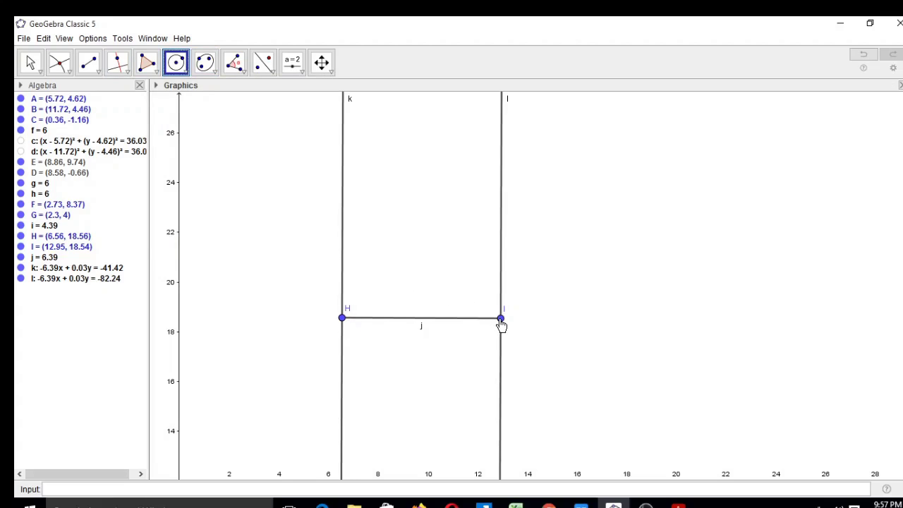
{"action": "left_click", "coordinate": [342, 318]}
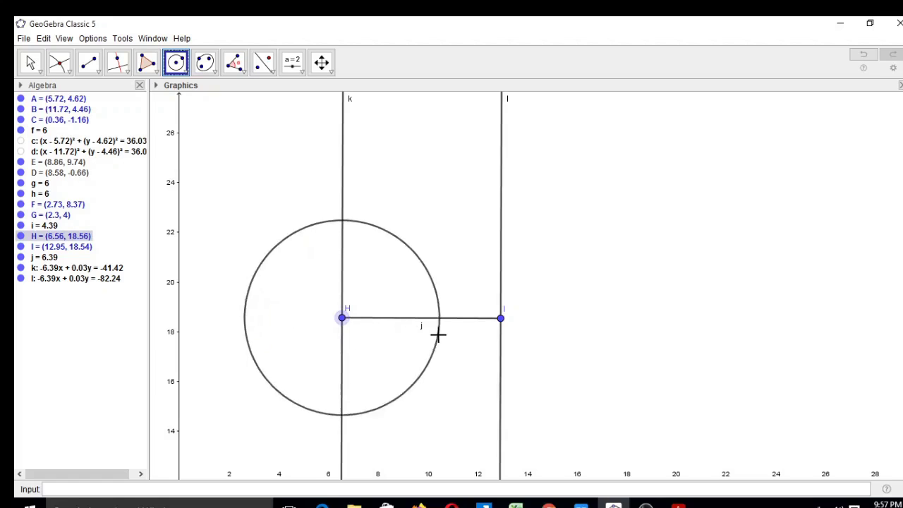
{"action": "left_click", "coordinate": [501, 320]}
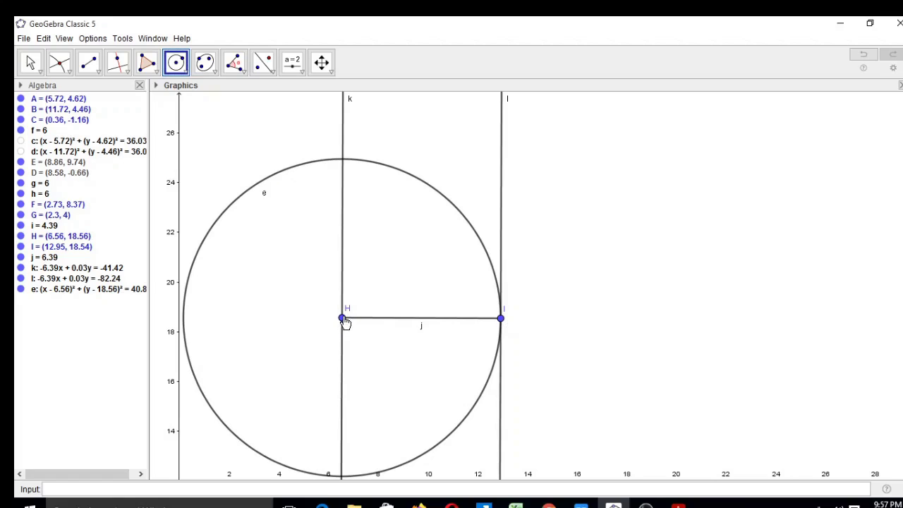
{"action": "left_click", "coordinate": [501, 320]}
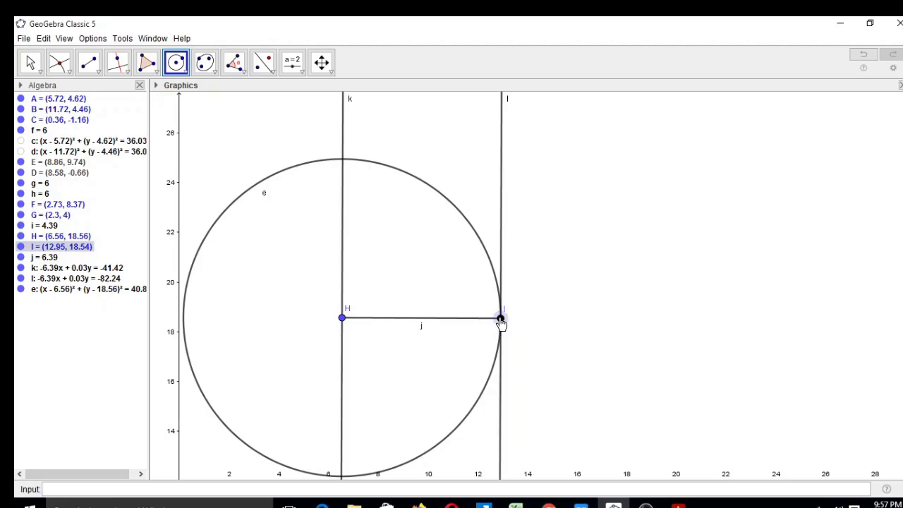
{"action": "left_click", "coordinate": [343, 319]}
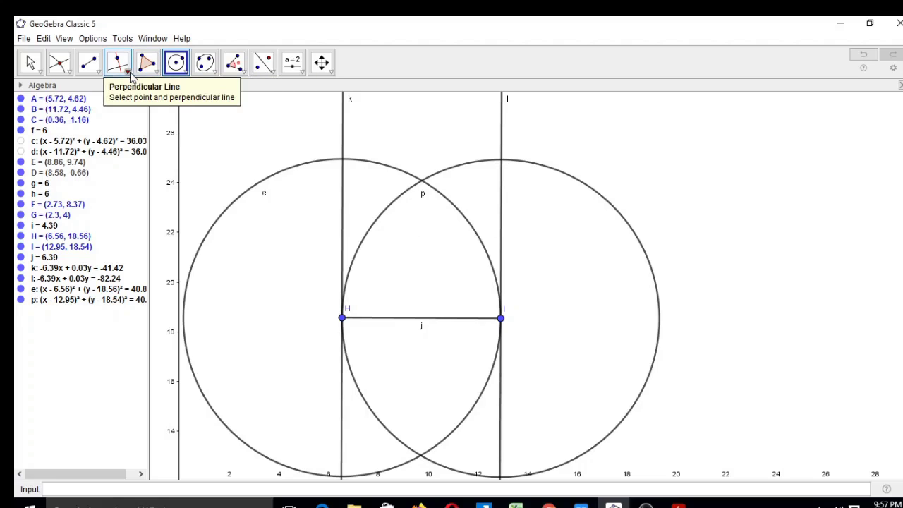
Create the intersection points of each circle with the perpendicular line through its own centre, using the Intersect tool
{"action": "left_click", "coordinate": [67, 71]}
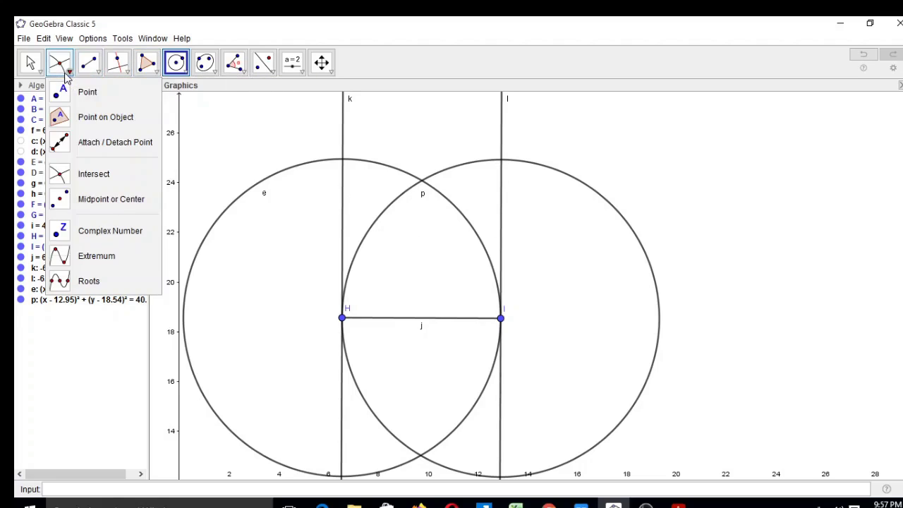
{"action": "left_click", "coordinate": [109, 177]}
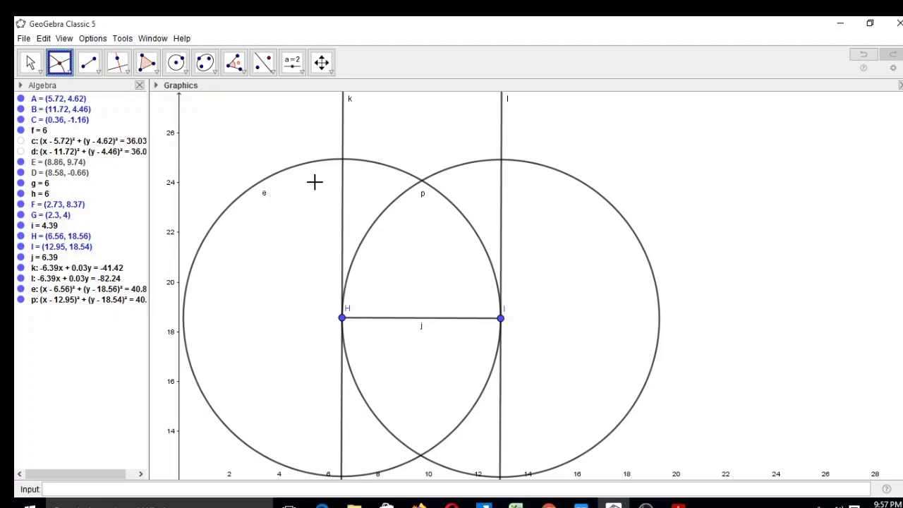
{"action": "left_click", "coordinate": [363, 161]}
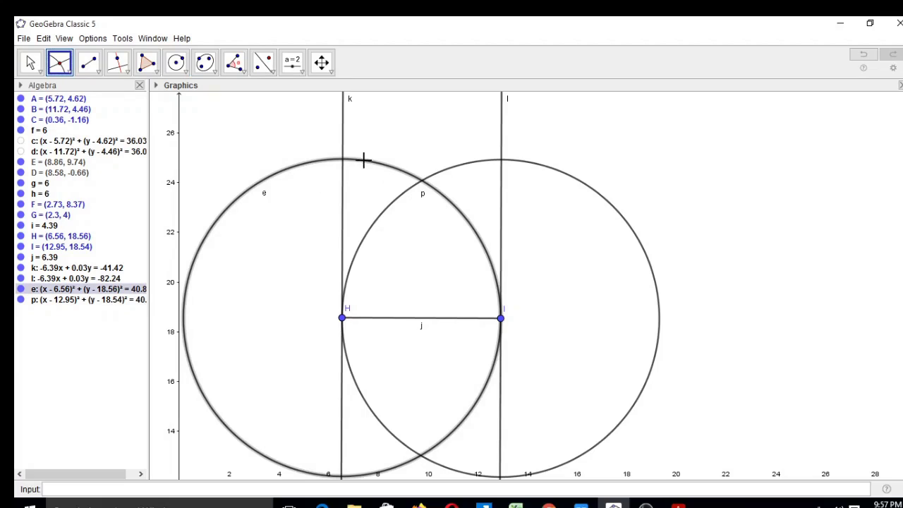
{"action": "left_click", "coordinate": [343, 182]}
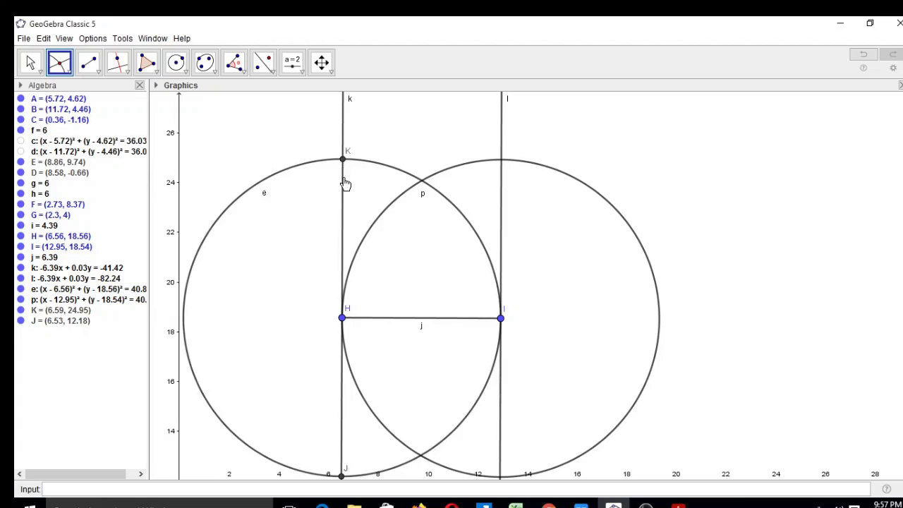
{"action": "left_click", "coordinate": [501, 195]}
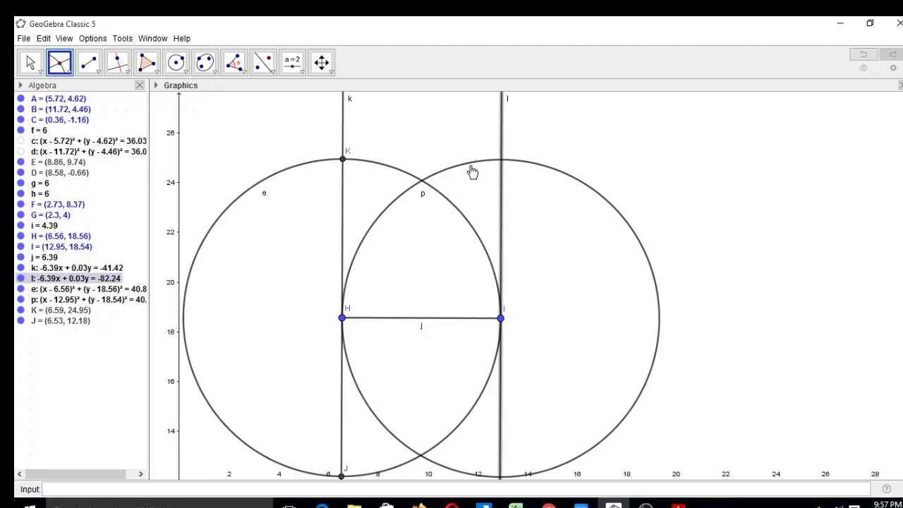
{"action": "left_click", "coordinate": [469, 163]}
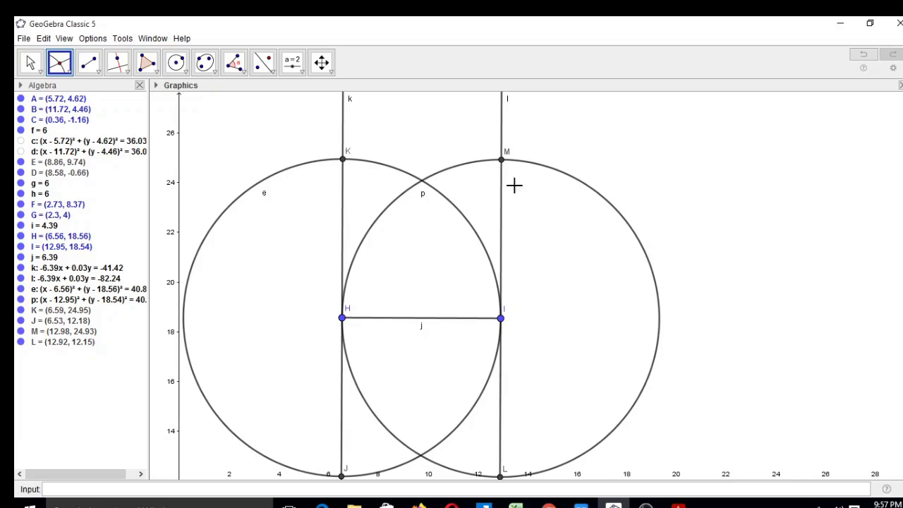
Hide the two construction circles centred at H and I
{"action": "left_click", "coordinate": [99, 73]}
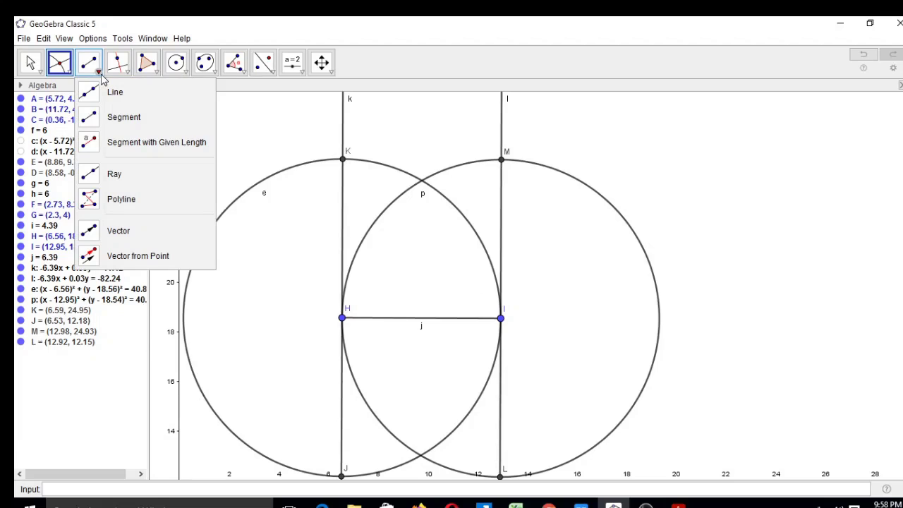
{"action": "mouse_move", "coordinate": [117, 70]}
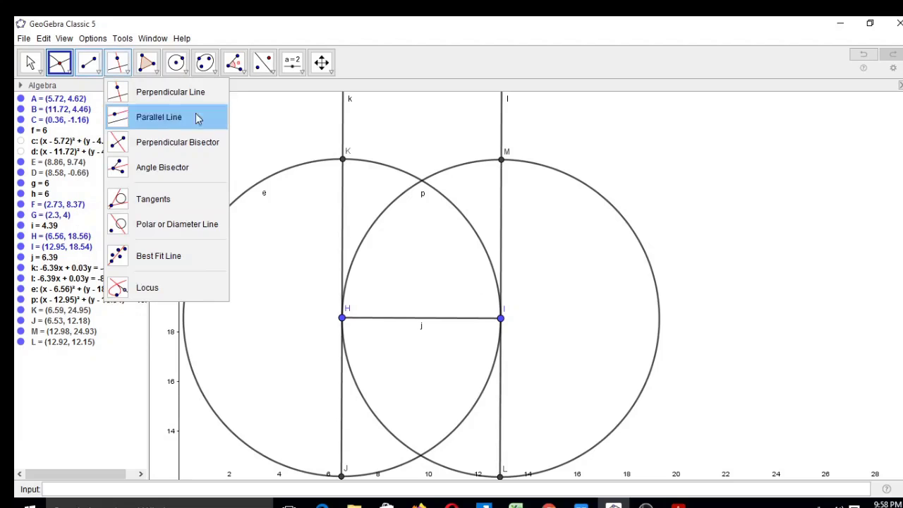
{"action": "right_click", "coordinate": [292, 167]}
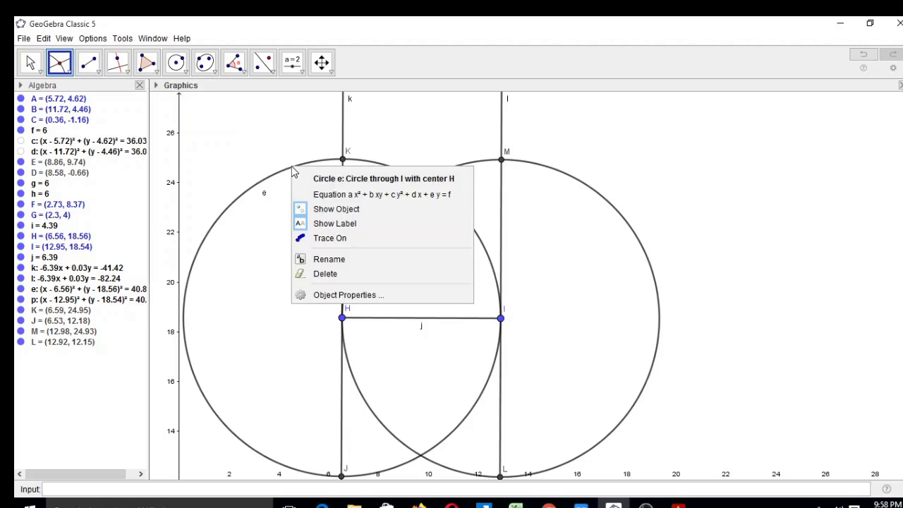
{"action": "left_click", "coordinate": [330, 214]}
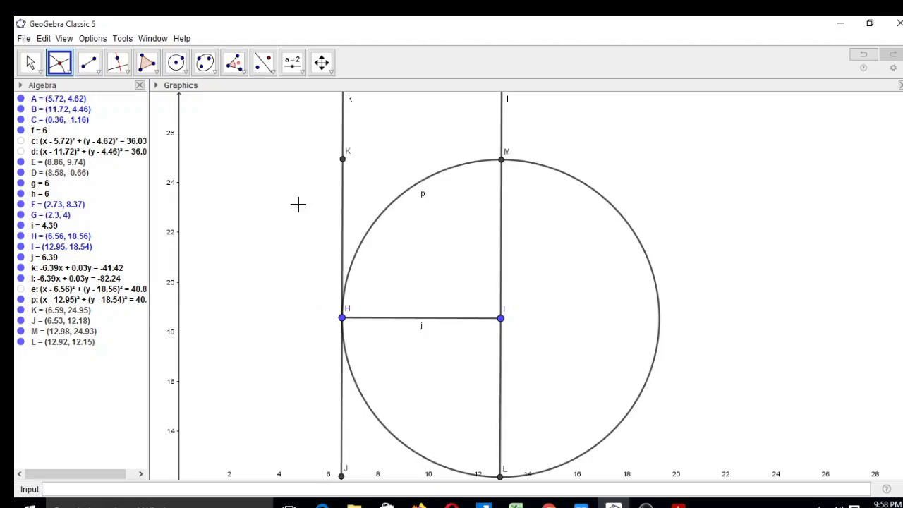
{"action": "right_click", "coordinate": [571, 181]}
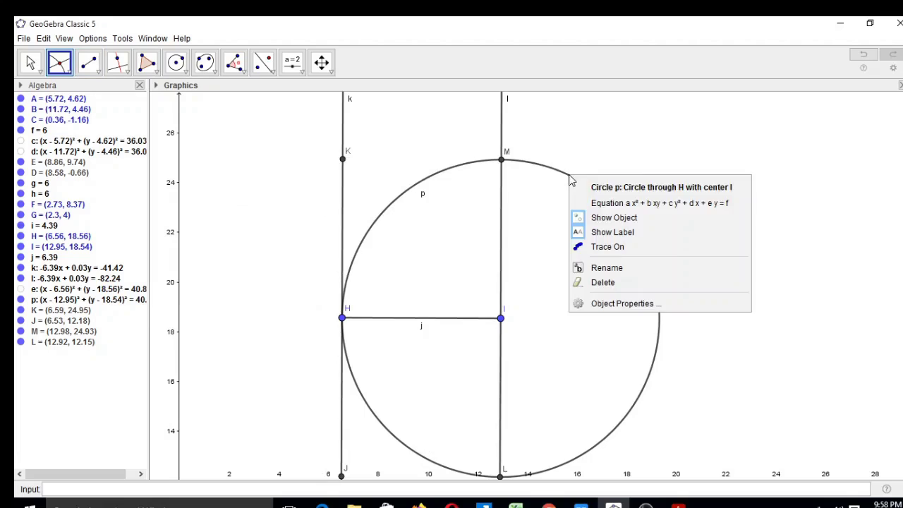
{"action": "left_click", "coordinate": [612, 218]}
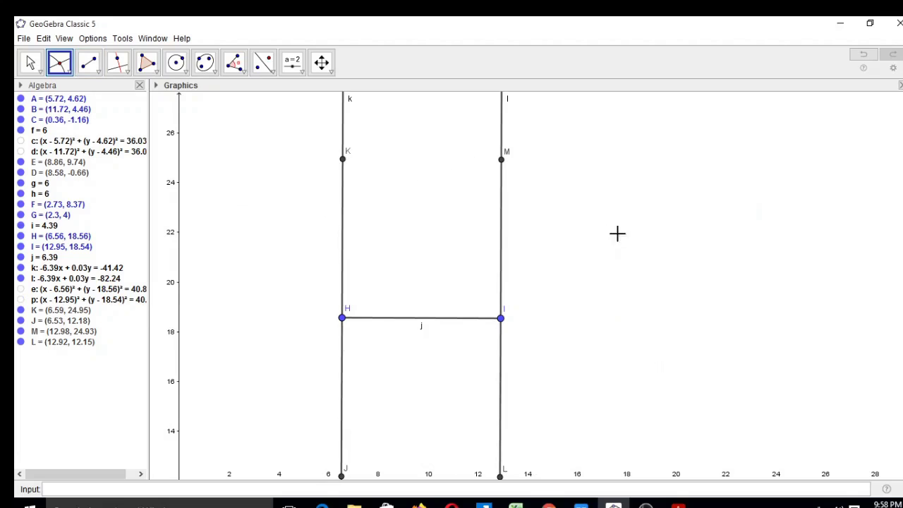
Hide the two perpendicular lines through H and I
{"action": "right_click", "coordinate": [342, 397]}
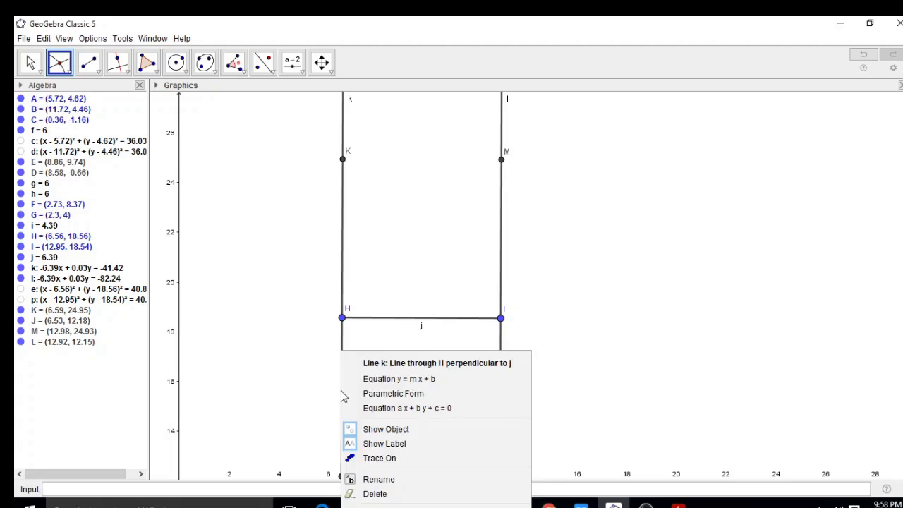
{"action": "left_click", "coordinate": [401, 430]}
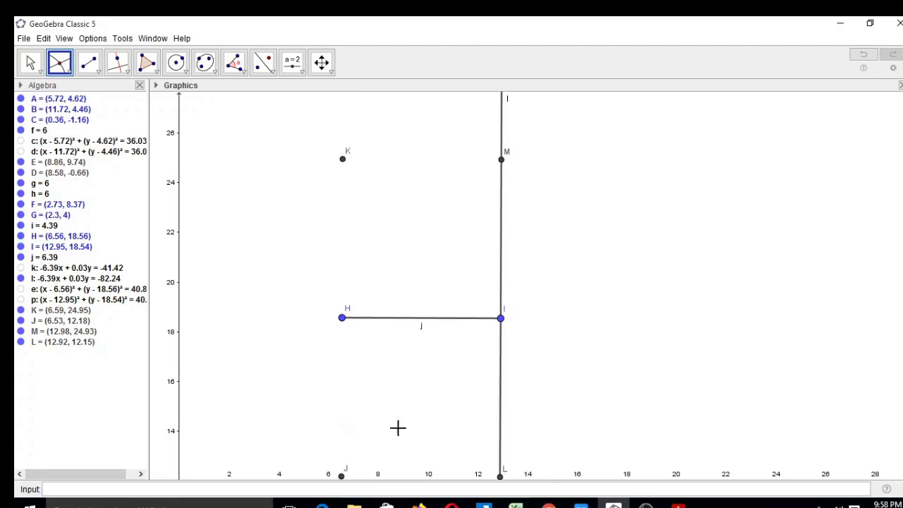
{"action": "right_click", "coordinate": [502, 379]}
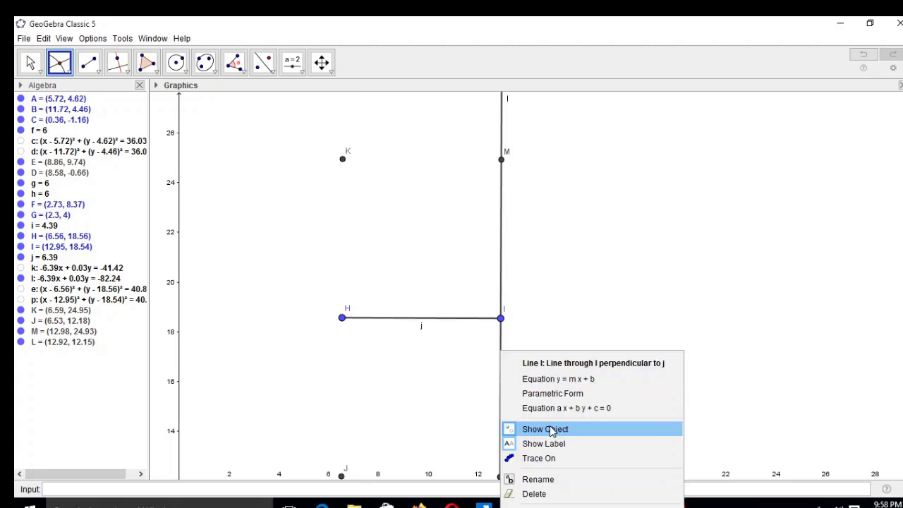
{"action": "left_click", "coordinate": [547, 426]}
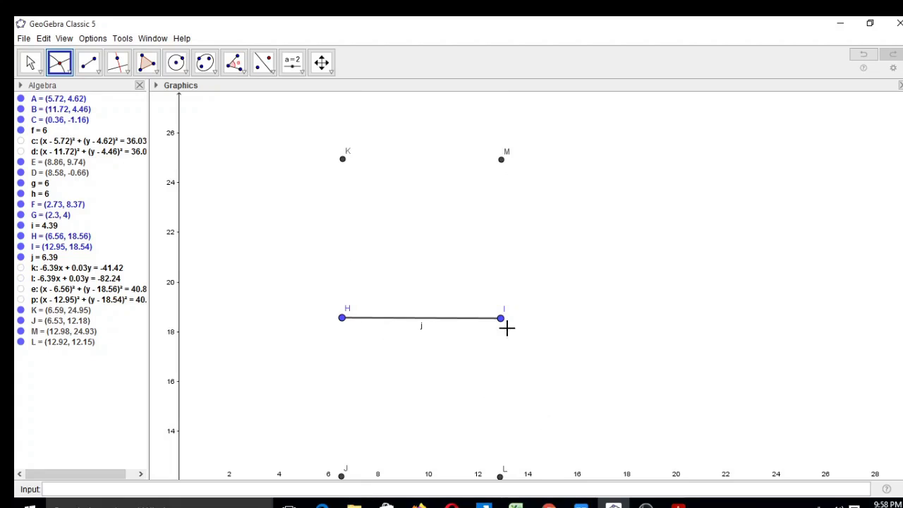
Complete the square on segment HI by drawing the segments KH, KM and MI
{"action": "left_click", "coordinate": [88, 62]}
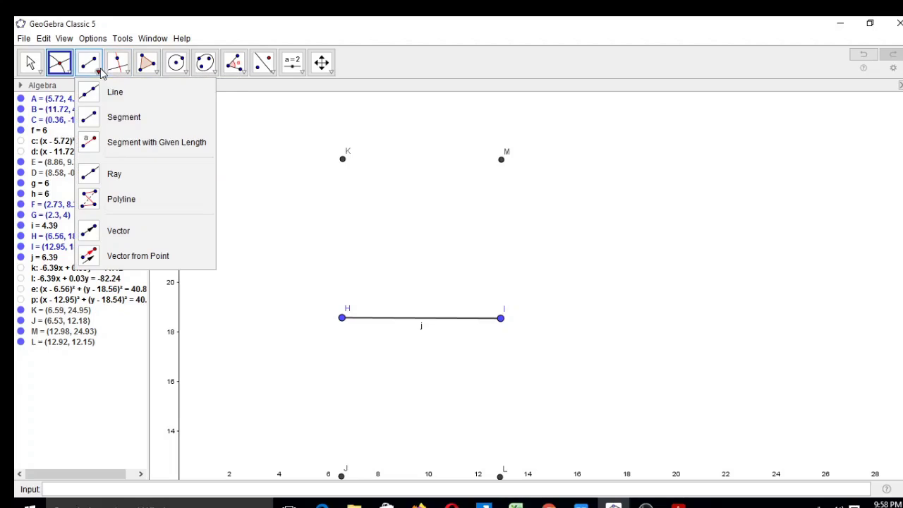
{"action": "left_click", "coordinate": [116, 119]}
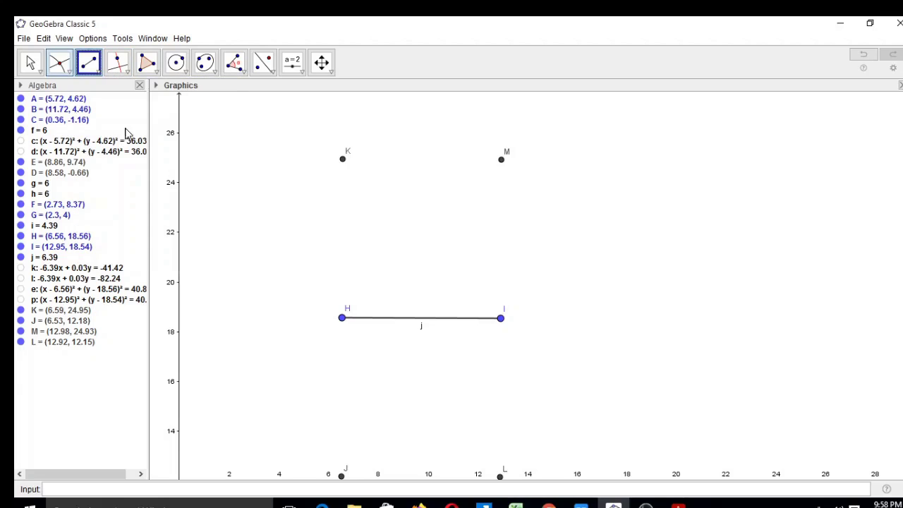
{"action": "left_click", "coordinate": [343, 161]}
{"action": "left_click", "coordinate": [341, 319]}
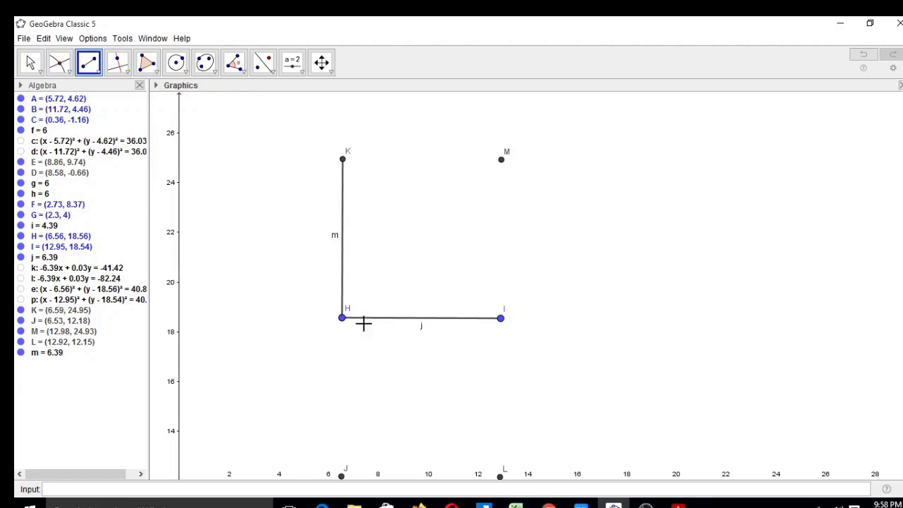
{"action": "left_click", "coordinate": [343, 160]}
{"action": "left_click", "coordinate": [501, 160]}
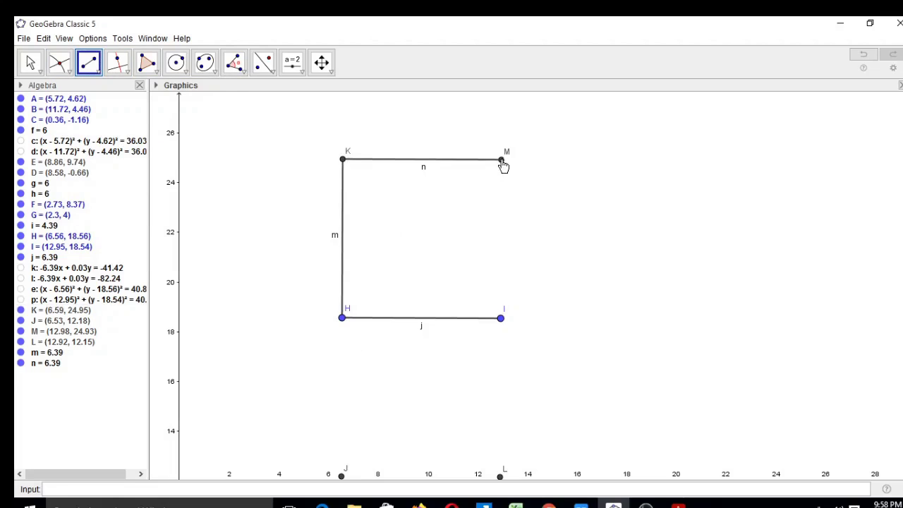
{"action": "left_click", "coordinate": [502, 160]}
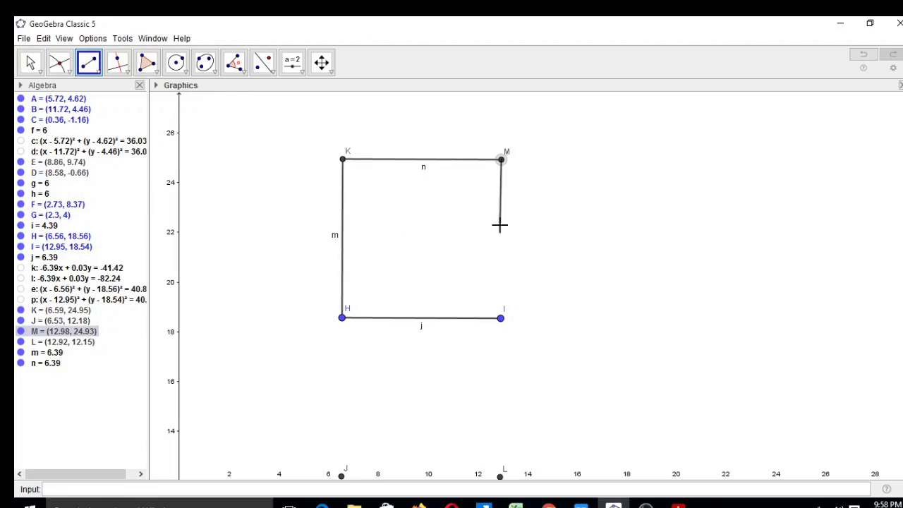
{"action": "left_click", "coordinate": [501, 319]}
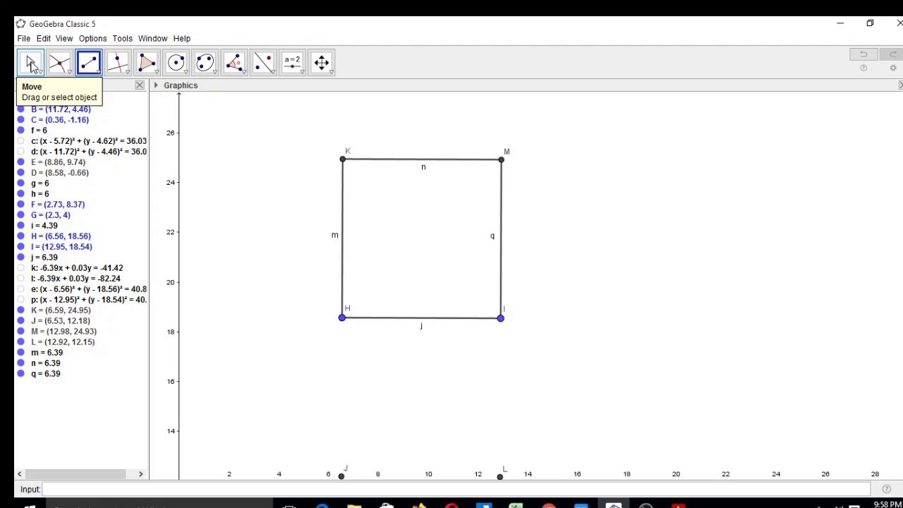
Draw a nearly horizontal segment about 5.9 units long in the empty area above the square, from about (7, 33.2) to (13, 33)
{"action": "left_click", "coordinate": [31, 65]}
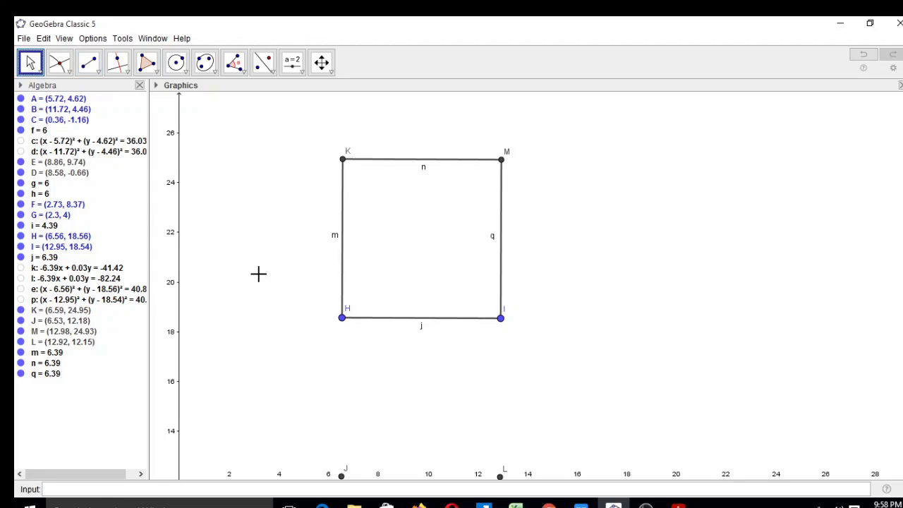
{"action": "left_click_drag", "start_coordinate": [227, 228], "coordinate": [231, 490]}
{"action": "left_click_drag", "start_coordinate": [255, 210], "coordinate": [262, 323]}
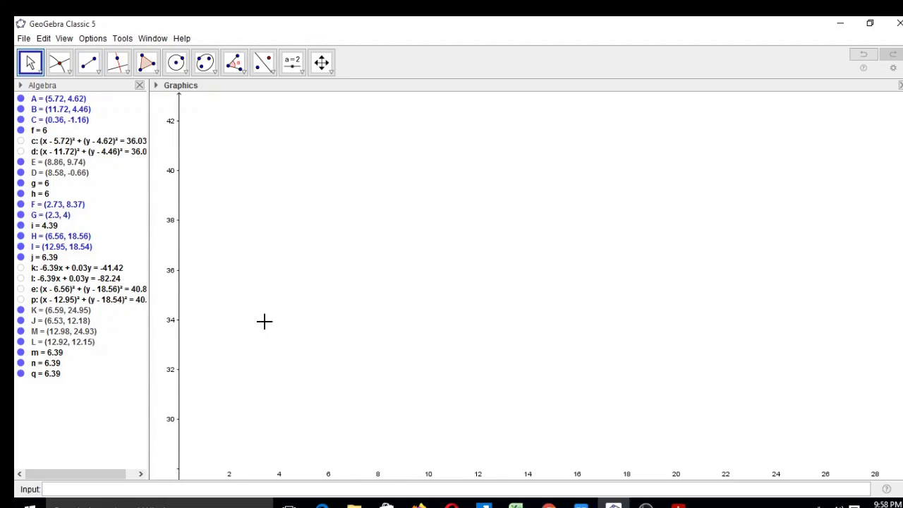
{"action": "left_click", "coordinate": [89, 65]}
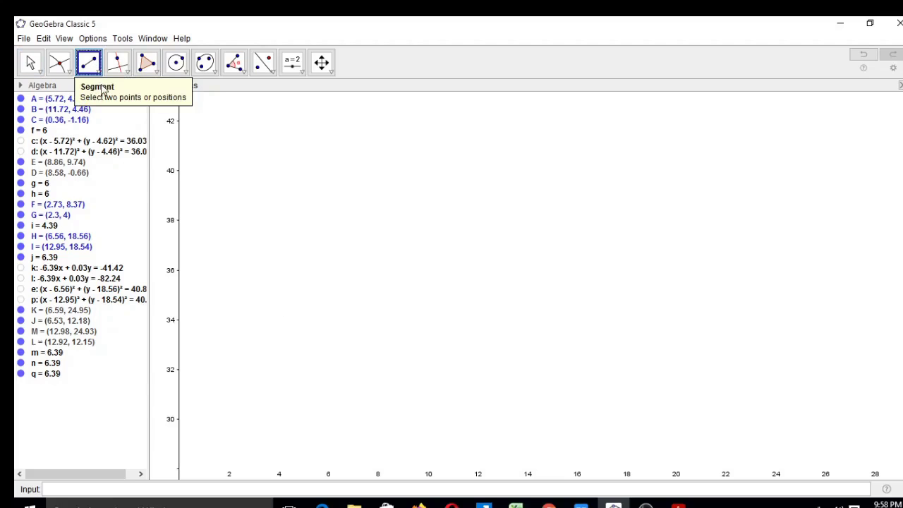
{"action": "left_click", "coordinate": [97, 74]}
{"action": "left_click", "coordinate": [111, 117]}
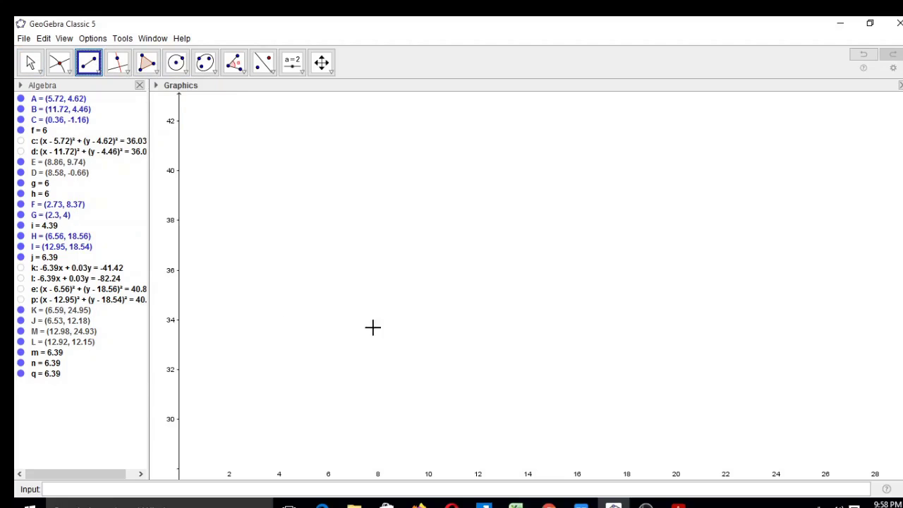
{"action": "left_click", "coordinate": [353, 340]}
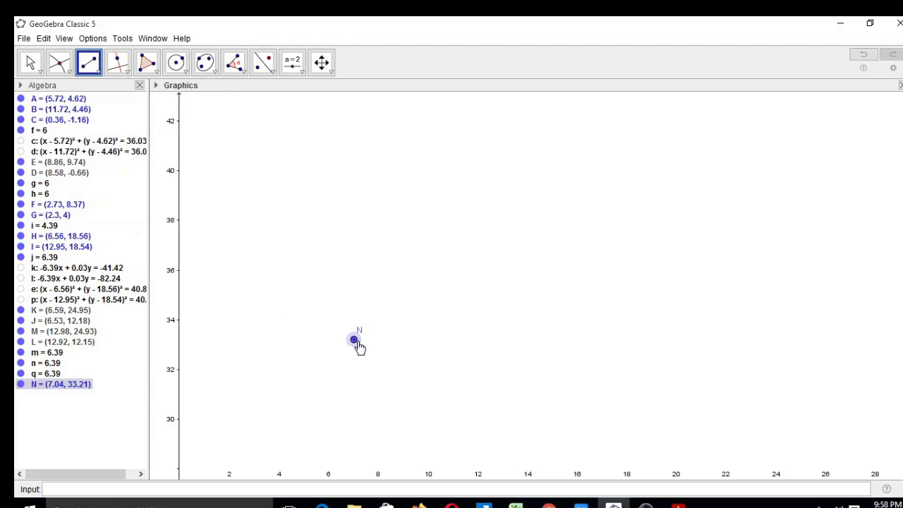
{"action": "left_click", "coordinate": [501, 344]}
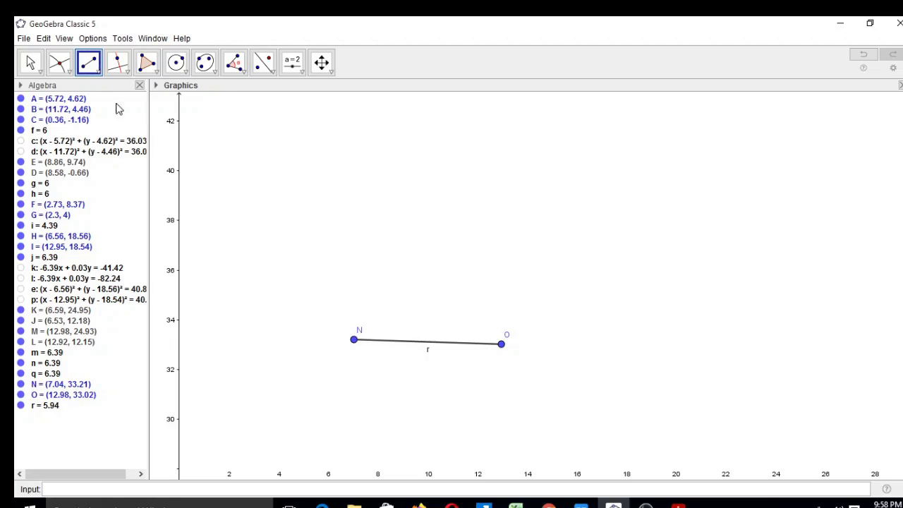
Place a free point directly above N, at about (7, 36.6)
{"action": "left_click", "coordinate": [60, 64]}
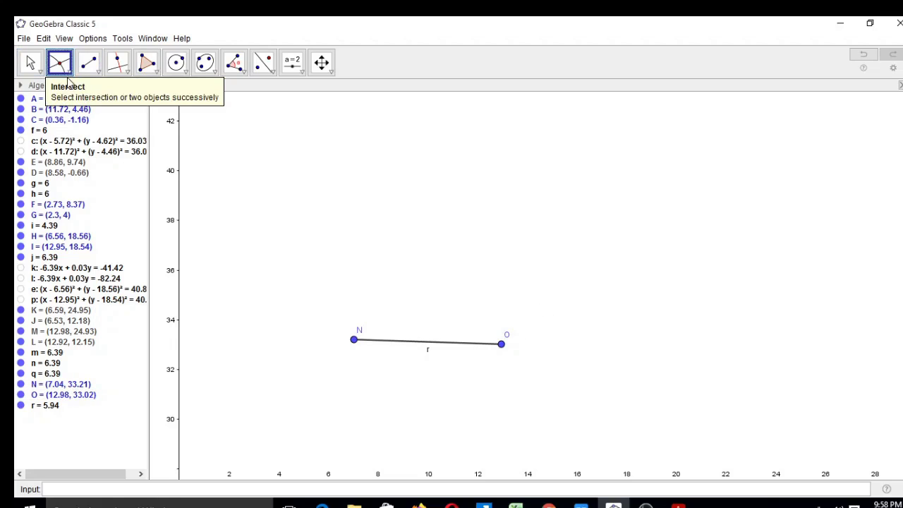
{"action": "left_click", "coordinate": [69, 71]}
{"action": "left_click", "coordinate": [82, 91]}
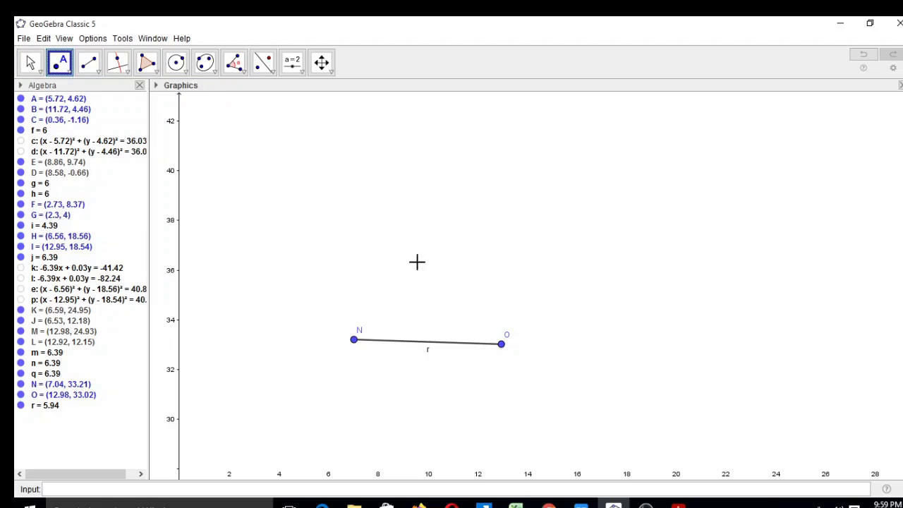
{"action": "left_click", "coordinate": [353, 256]}
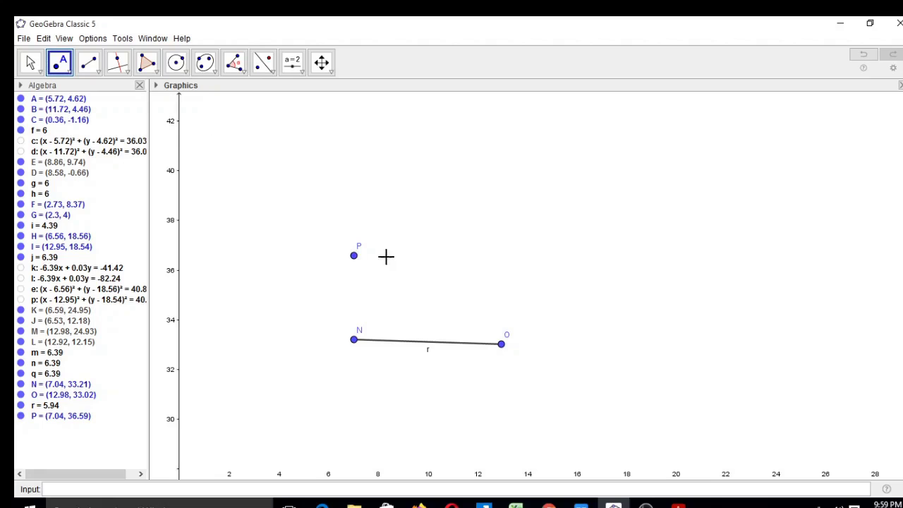
Construct a line through point P parallel to segment NO
{"action": "left_click", "coordinate": [127, 74]}
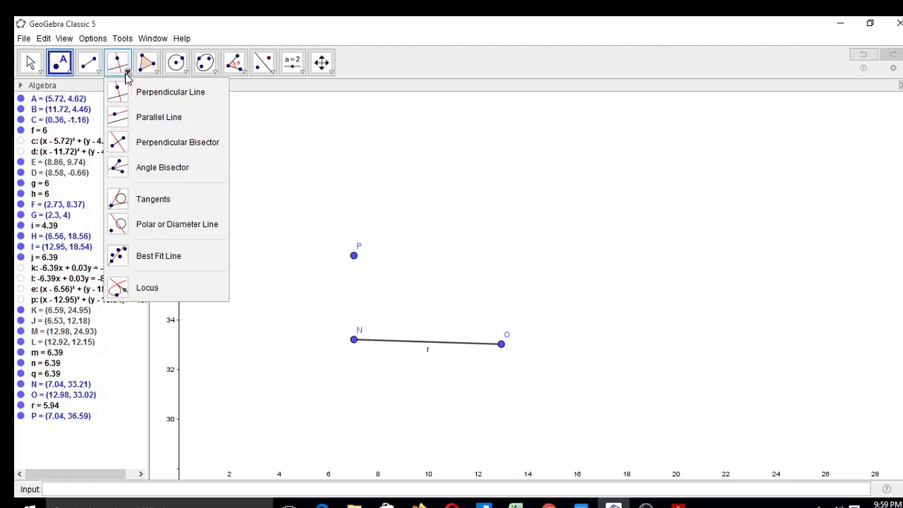
{"action": "left_click", "coordinate": [173, 118]}
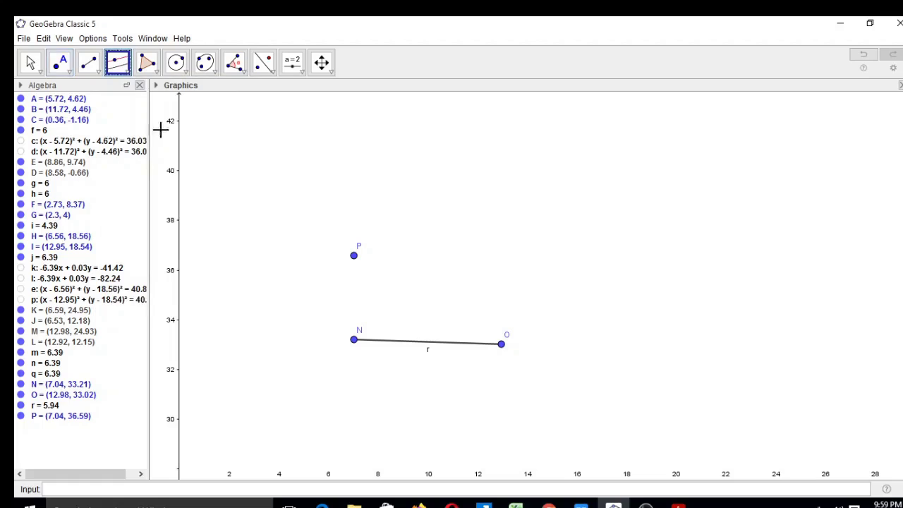
{"action": "left_click", "coordinate": [353, 258]}
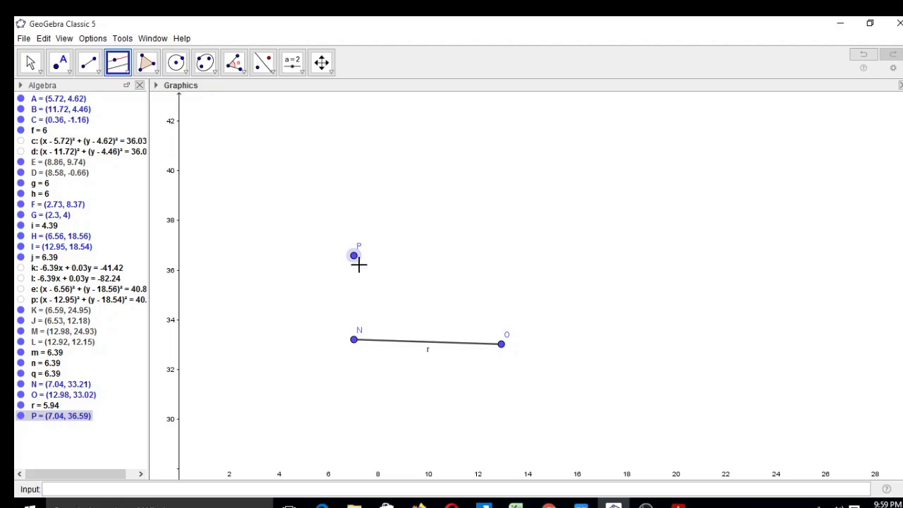
{"action": "left_click", "coordinate": [419, 348]}
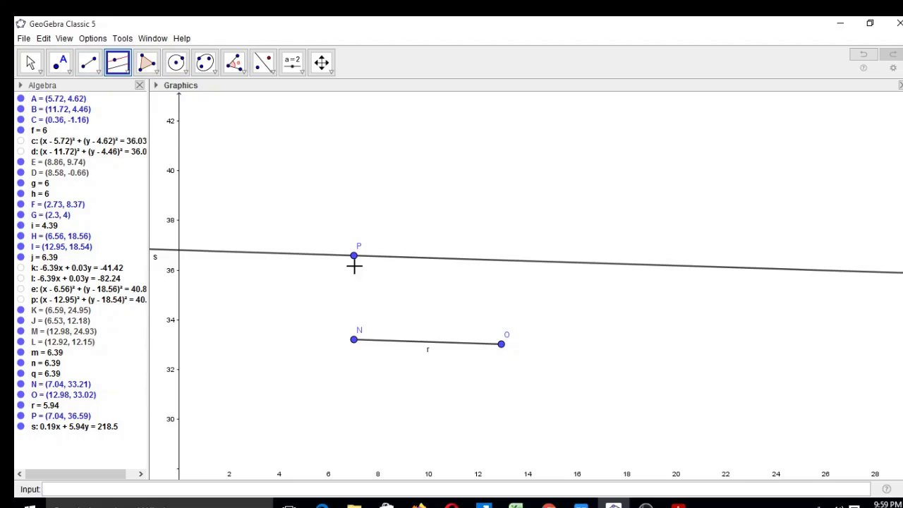
Draw a segment connecting point P to point N
{"action": "left_click", "coordinate": [91, 67]}
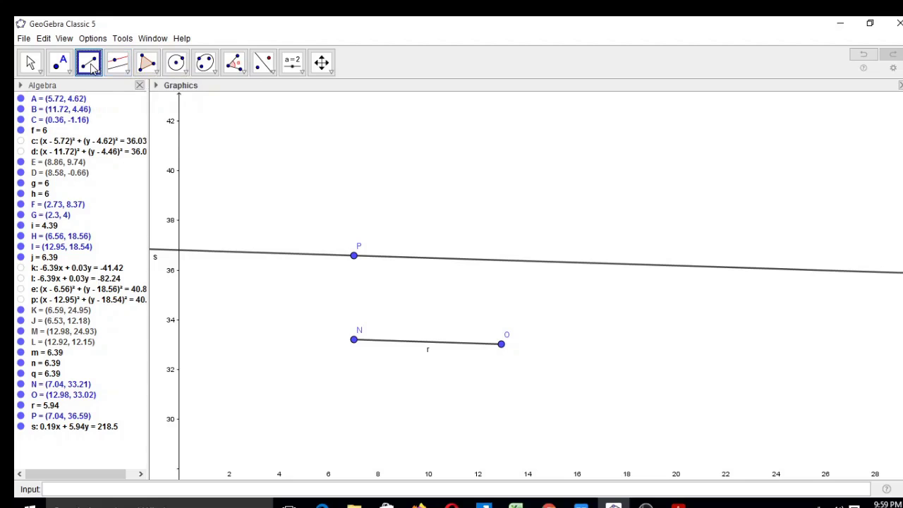
{"action": "left_click", "coordinate": [97, 73]}
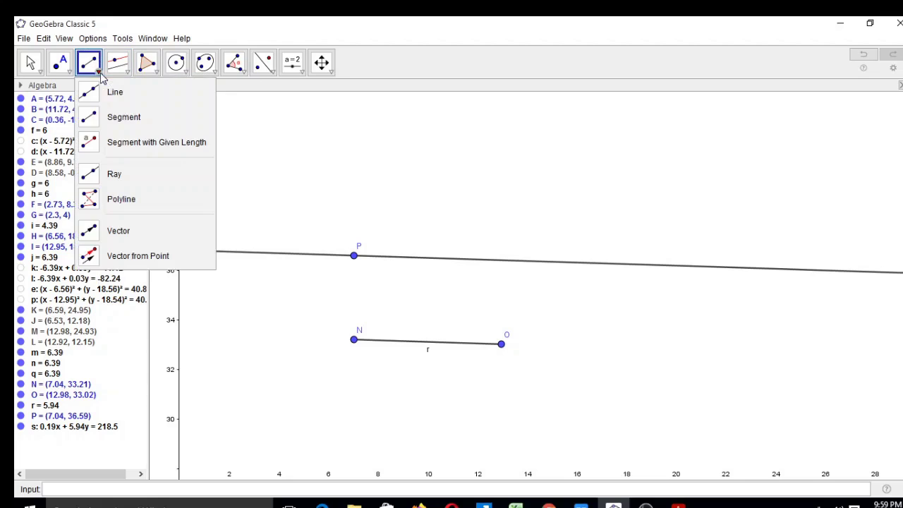
{"action": "left_click", "coordinate": [123, 118]}
{"action": "left_click", "coordinate": [355, 260]}
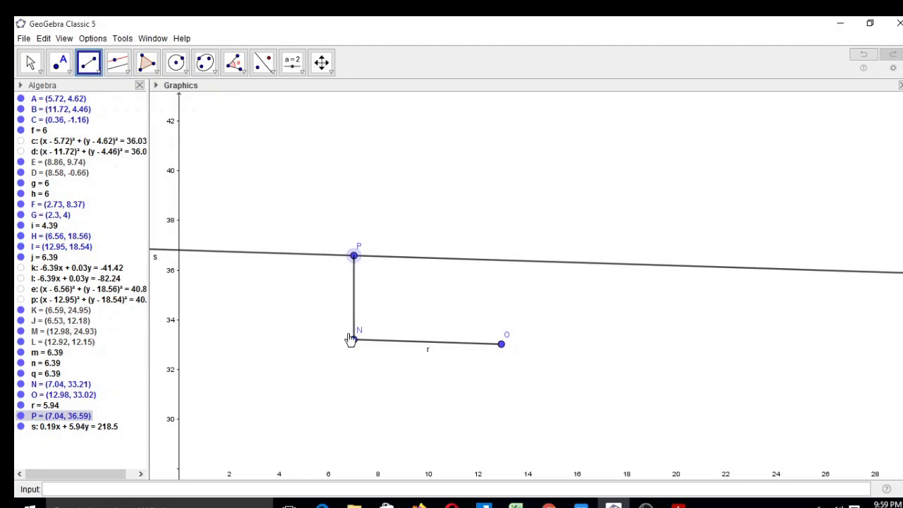
{"action": "left_click", "coordinate": [353, 341]}
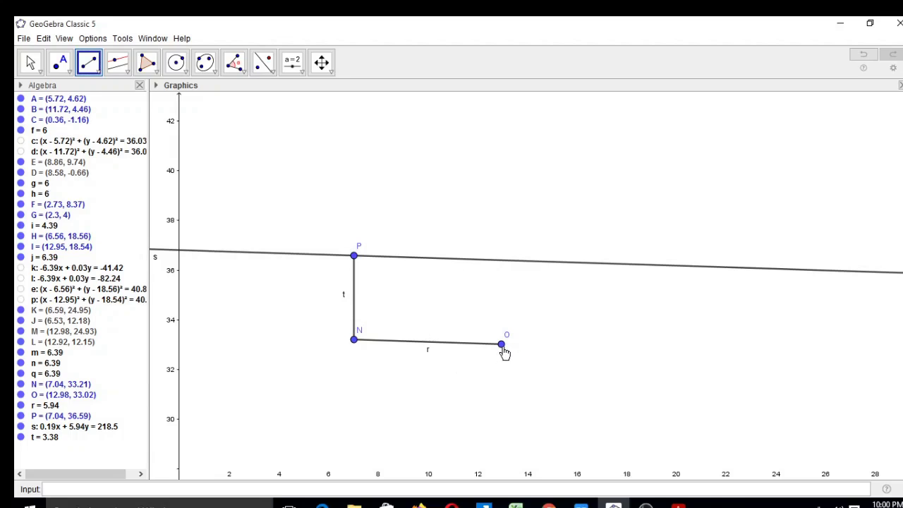
Construct a line through point O parallel to segment PN
{"action": "left_click", "coordinate": [128, 71]}
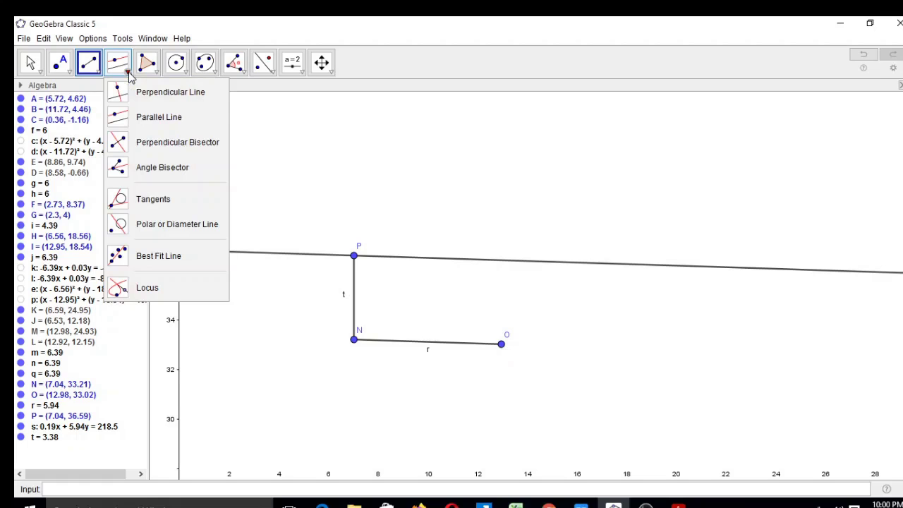
{"action": "left_click", "coordinate": [159, 118]}
{"action": "left_click", "coordinate": [501, 348]}
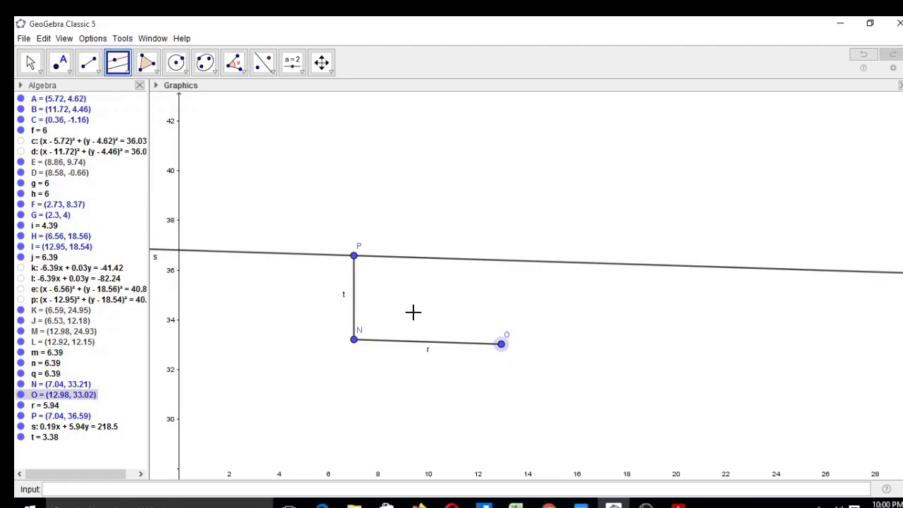
{"action": "left_click", "coordinate": [354, 301]}
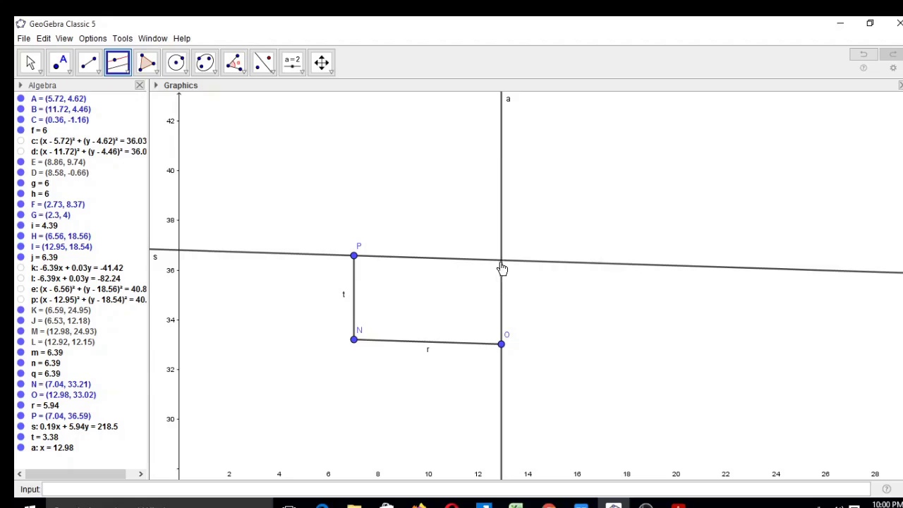
Create the intersection point of the parallel line through P and the parallel line through O
{"action": "left_click", "coordinate": [62, 67]}
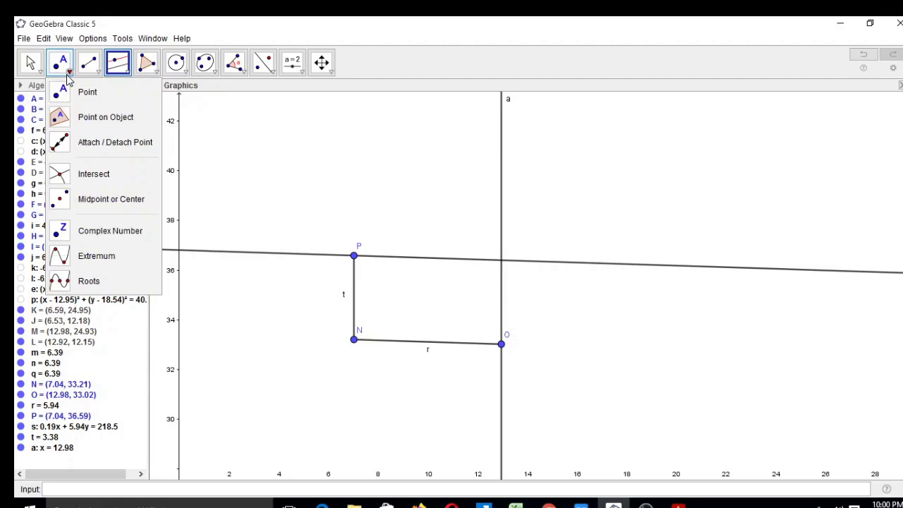
{"action": "left_click", "coordinate": [104, 182]}
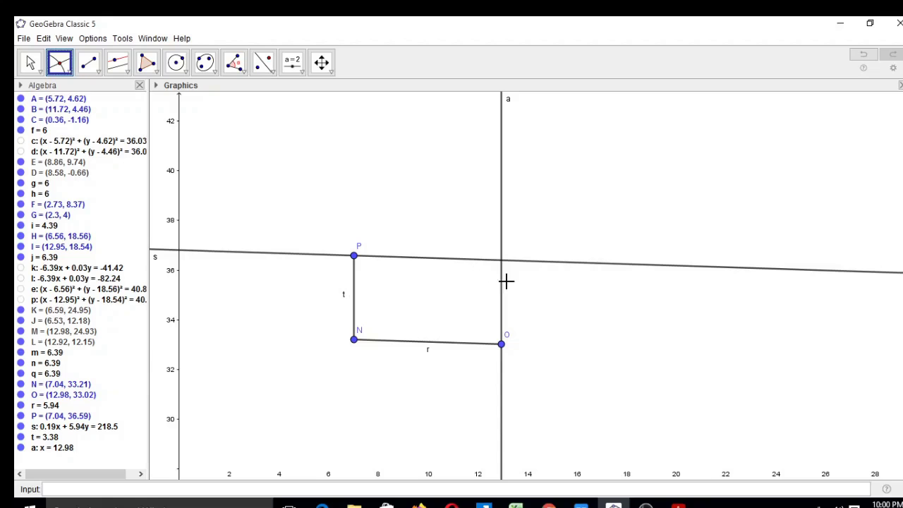
{"action": "left_click", "coordinate": [475, 265]}
{"action": "left_click", "coordinate": [501, 279]}
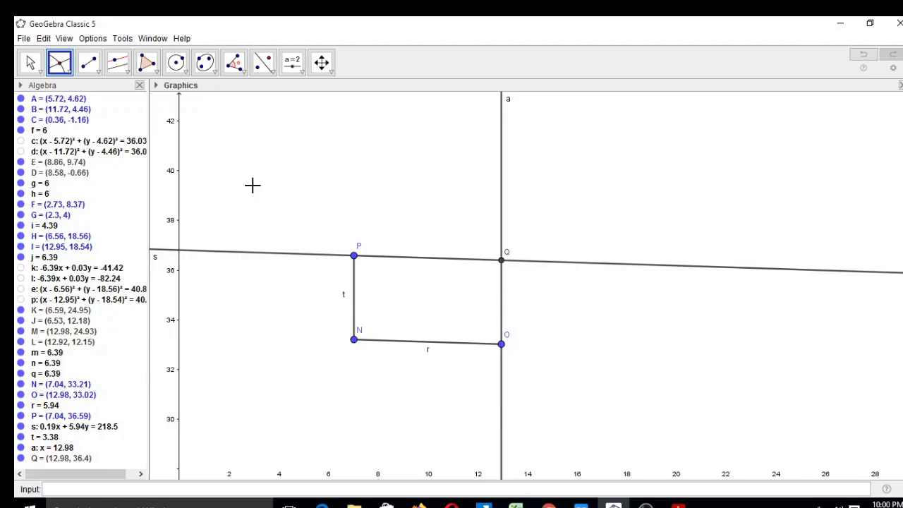
Hide the line through P parallel to segment NO and the line through O parallel to segment PN
{"action": "right_click", "coordinate": [297, 256]}
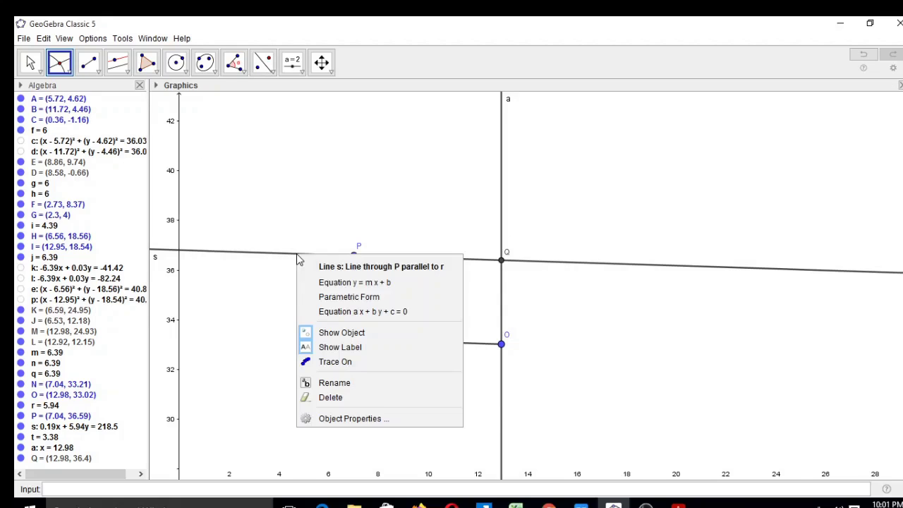
{"action": "left_click", "coordinate": [321, 332]}
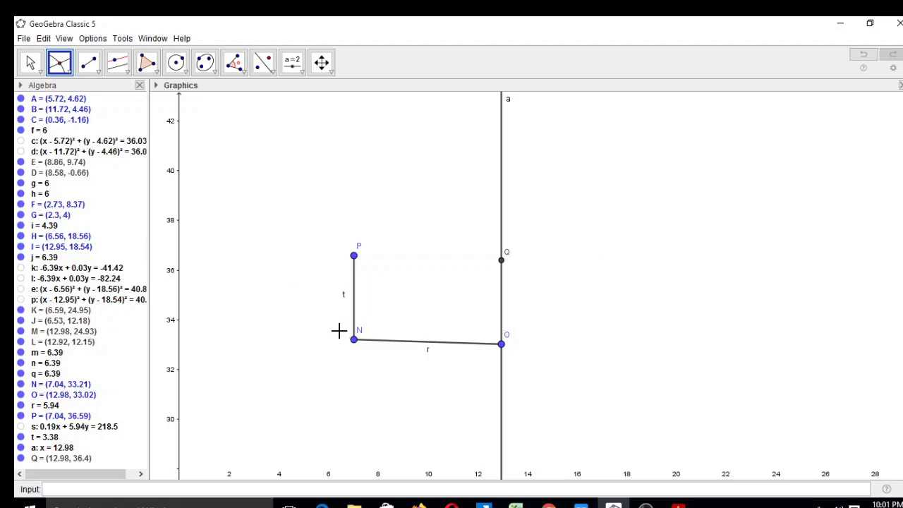
{"action": "right_click", "coordinate": [502, 393]}
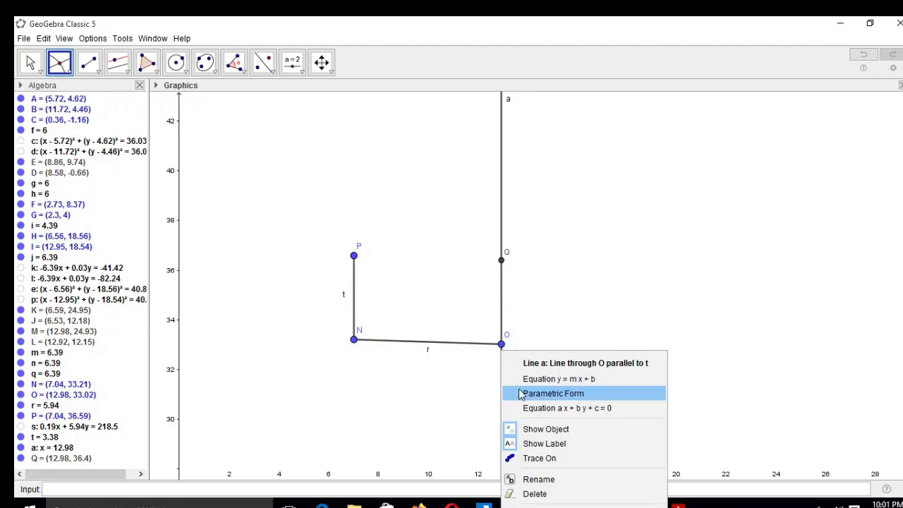
{"action": "left_click", "coordinate": [557, 430]}
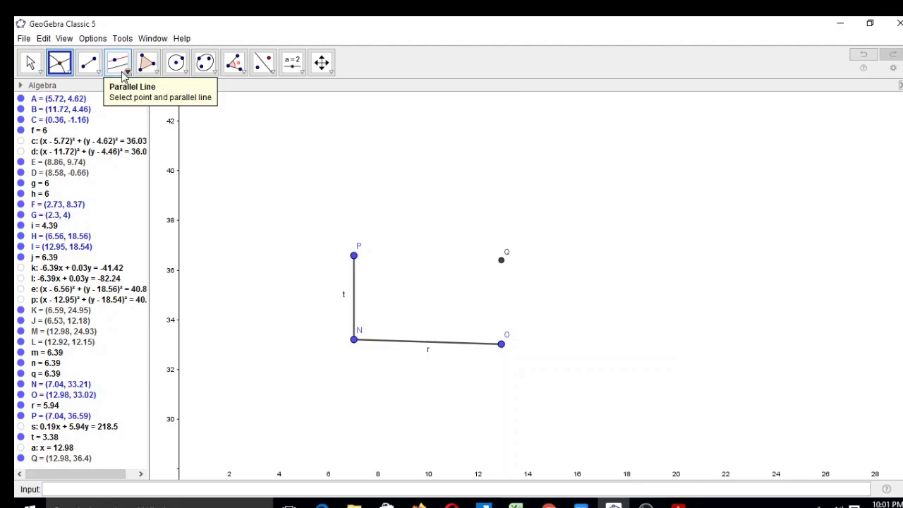
Draw segments PQ and OQ to close the parallelogram
{"action": "left_click", "coordinate": [101, 76]}
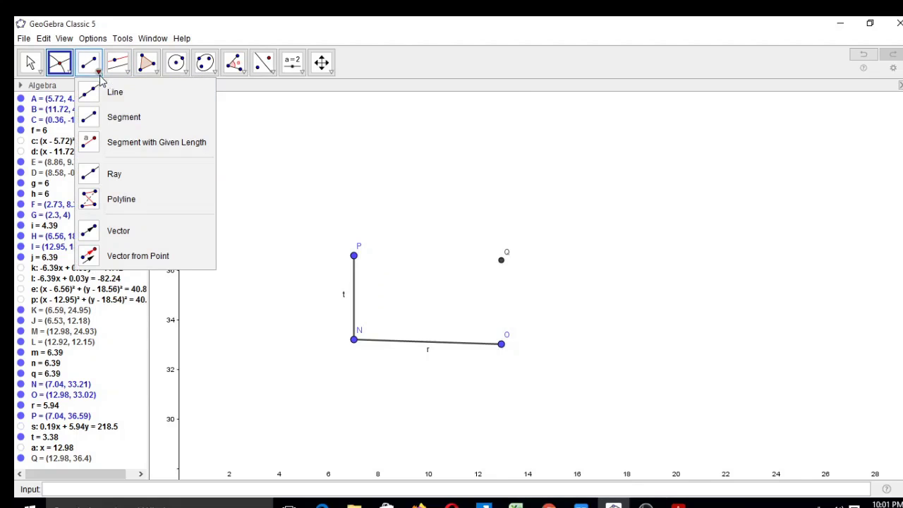
{"action": "left_click", "coordinate": [111, 117]}
{"action": "left_click", "coordinate": [353, 256]}
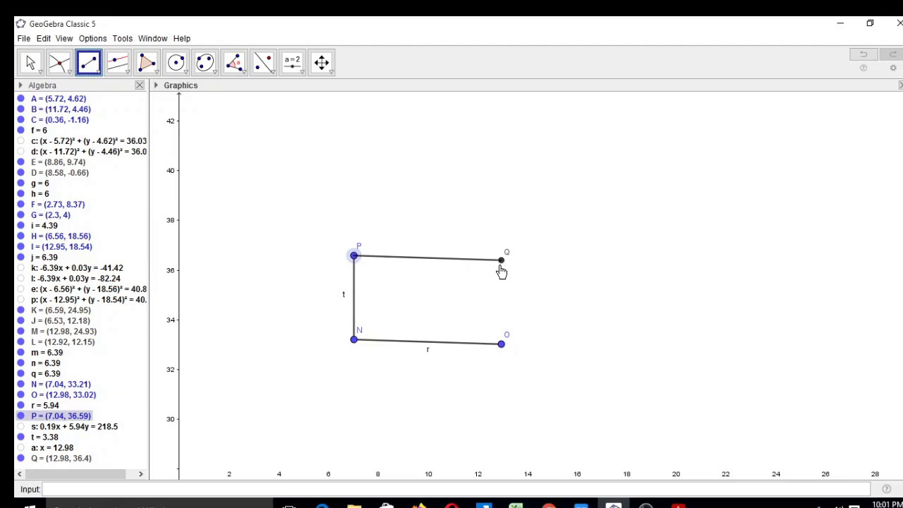
{"action": "left_click", "coordinate": [502, 261]}
{"action": "left_click", "coordinate": [503, 345]}
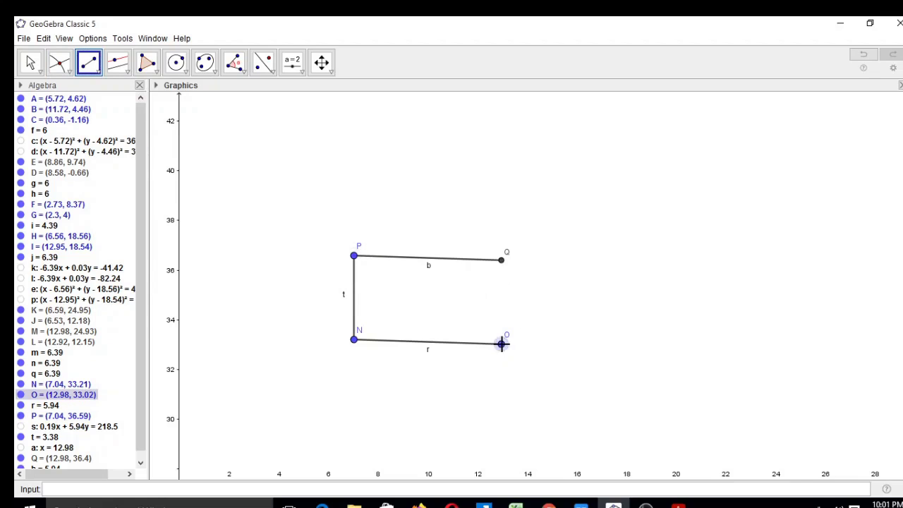
{"action": "left_click", "coordinate": [502, 261]}
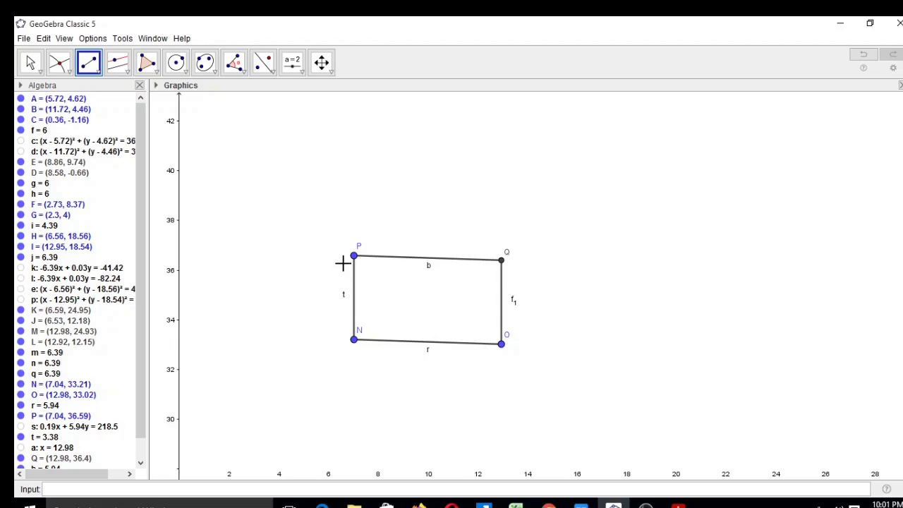
{"action": "left_click", "coordinate": [354, 341]}
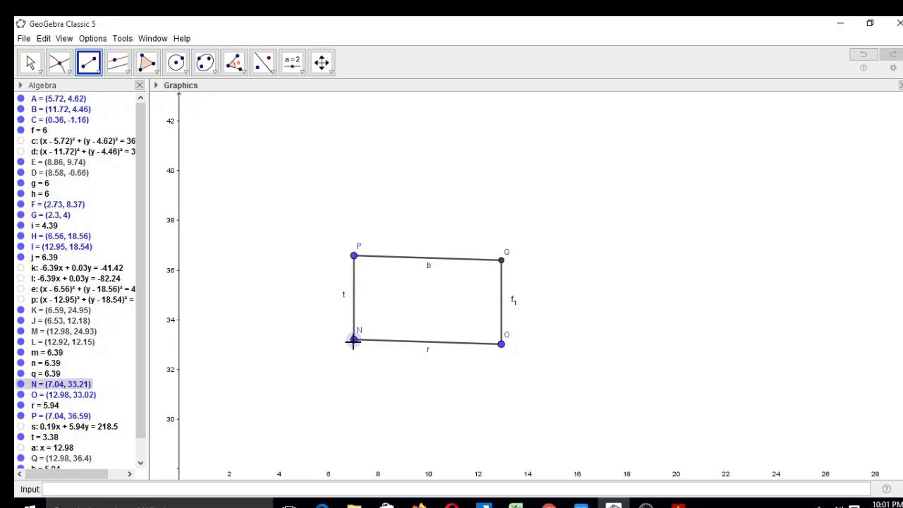
{"action": "left_click", "coordinate": [352, 353]}
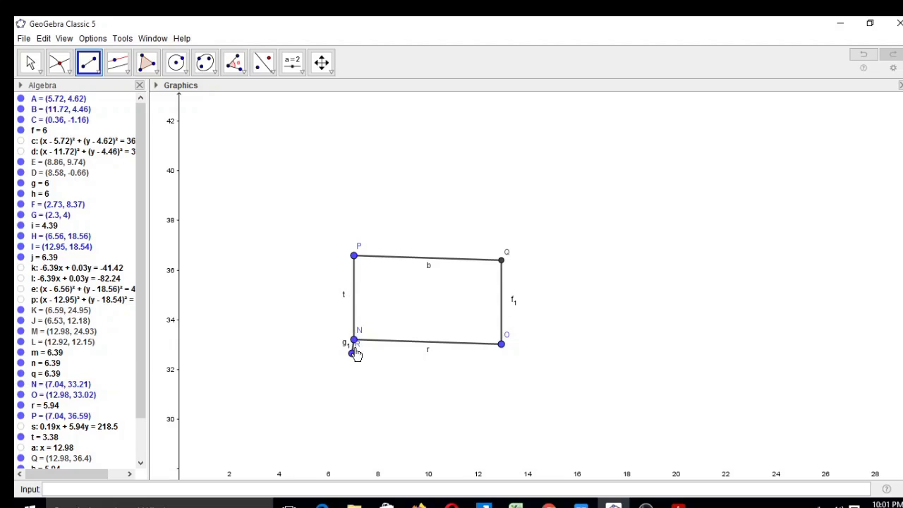
{"action": "key", "text": "ctrl+z"}
Reshape the parallelogram with the Move tool, moving N to about (7.28, 32.09) and O to about (13.51, 30.73)
{"action": "left_click", "coordinate": [34, 65]}
{"action": "left_click", "coordinate": [34, 65]}
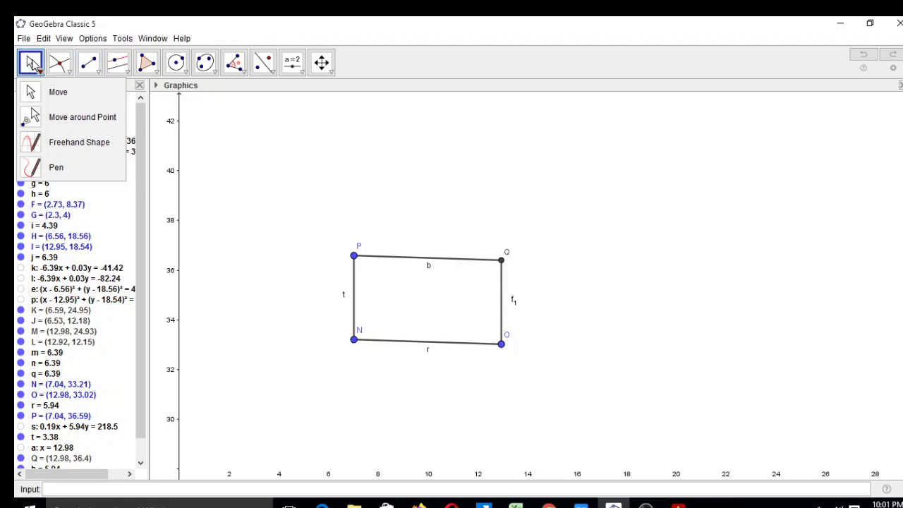
{"action": "left_click", "coordinate": [42, 99]}
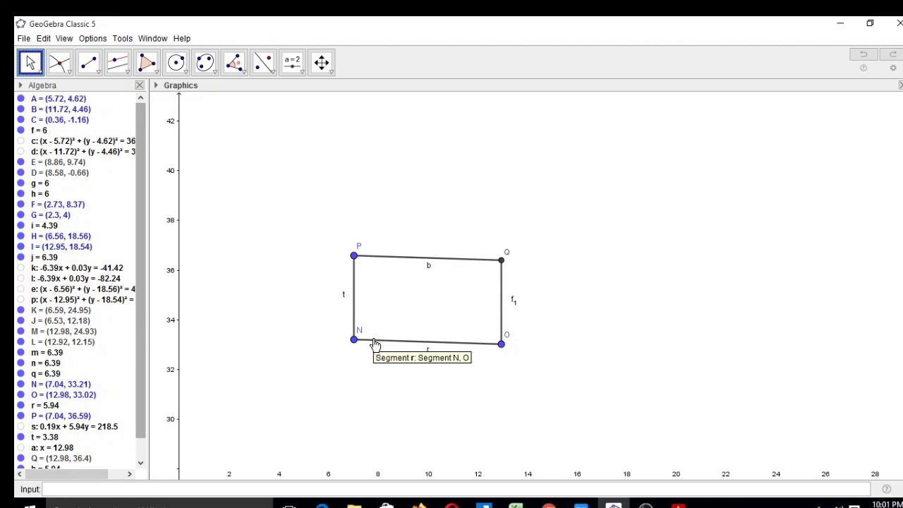
{"action": "left_click", "coordinate": [354, 341]}
{"action": "left_click_drag", "start_coordinate": [356, 347], "coordinate": [362, 374]}
{"action": "left_click_drag", "start_coordinate": [506, 354], "coordinate": [517, 408]}
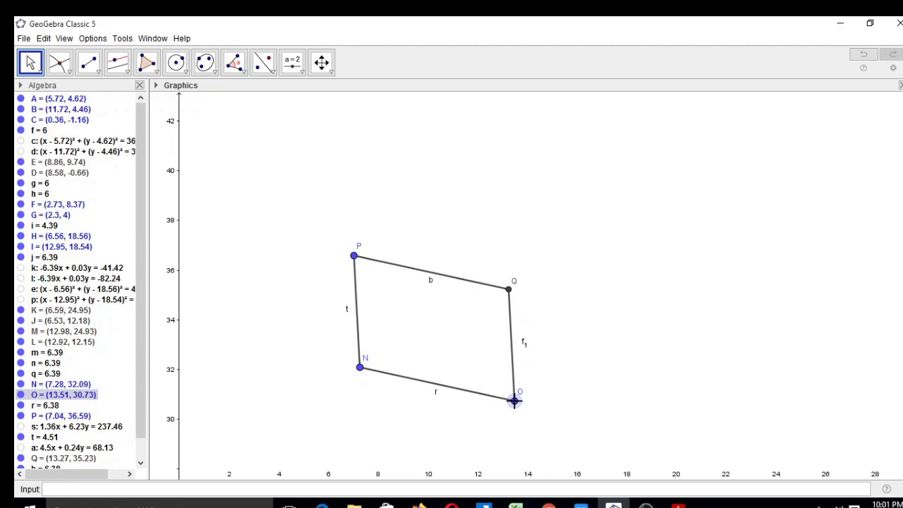